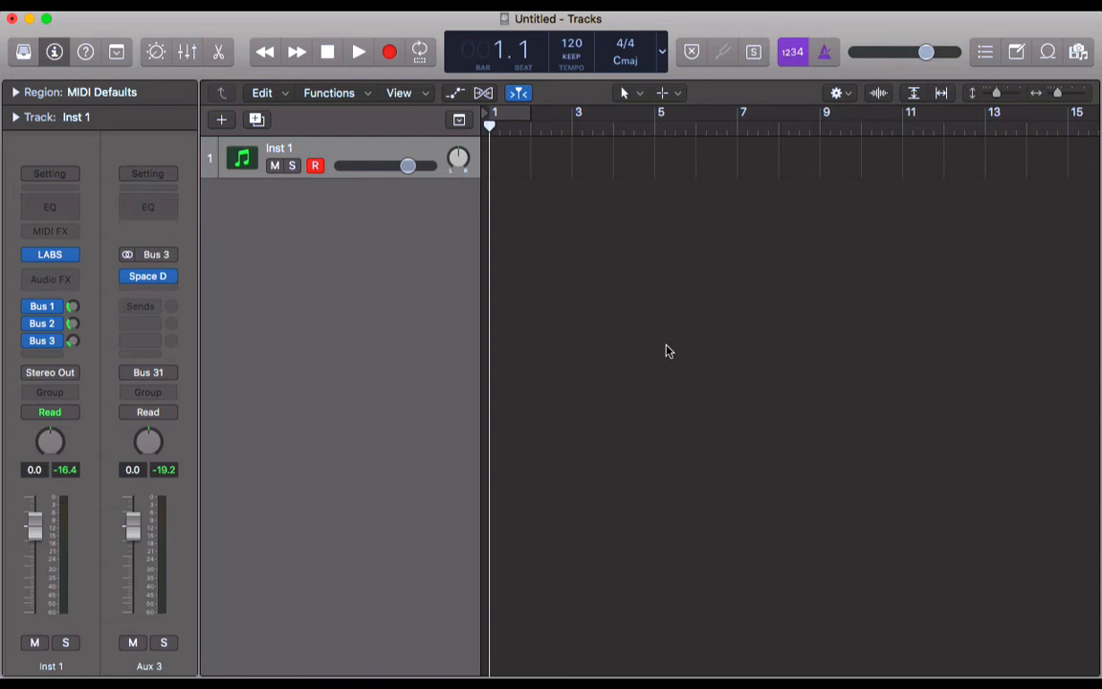
- Open the piano roll and draw the chord notes G2, B2 and D3 at bar 1 on the Inst 1 track
{"action": "key", "text": "e"}
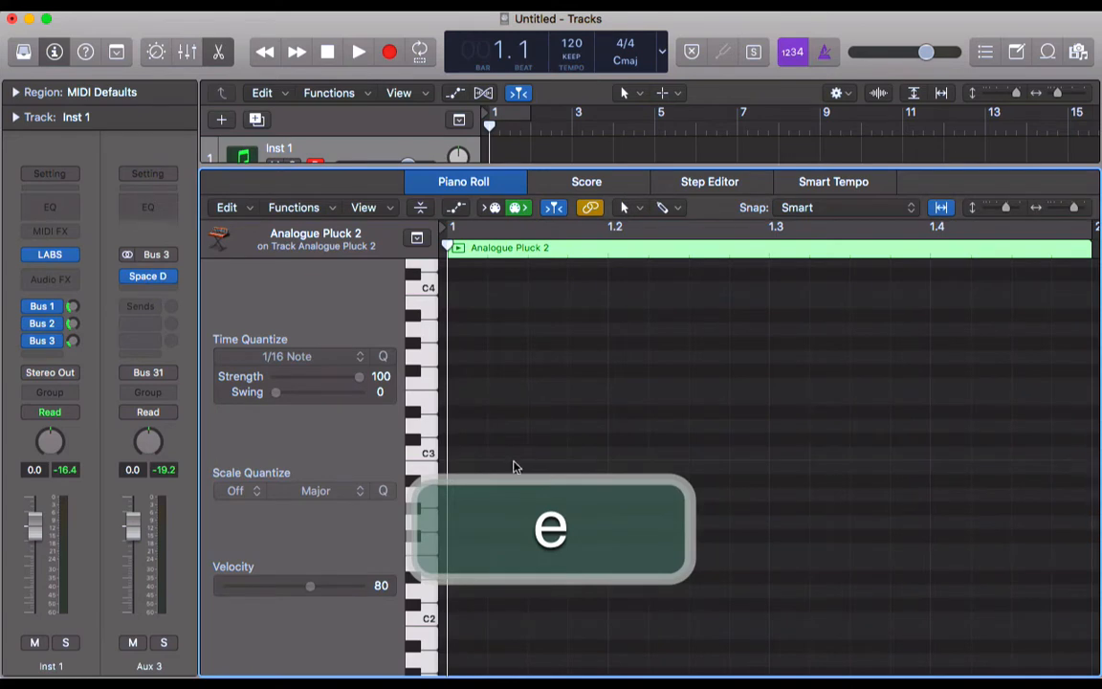
{"action": "left_click", "coordinate": [680, 207]}
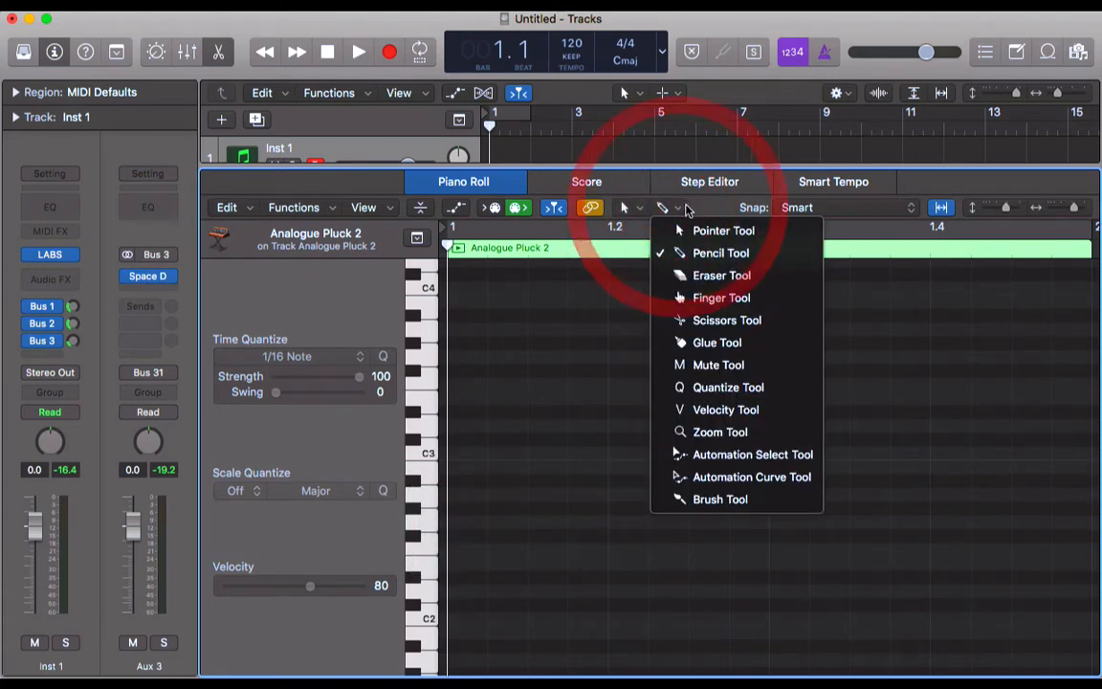
{"action": "left_click", "coordinate": [546, 360]}
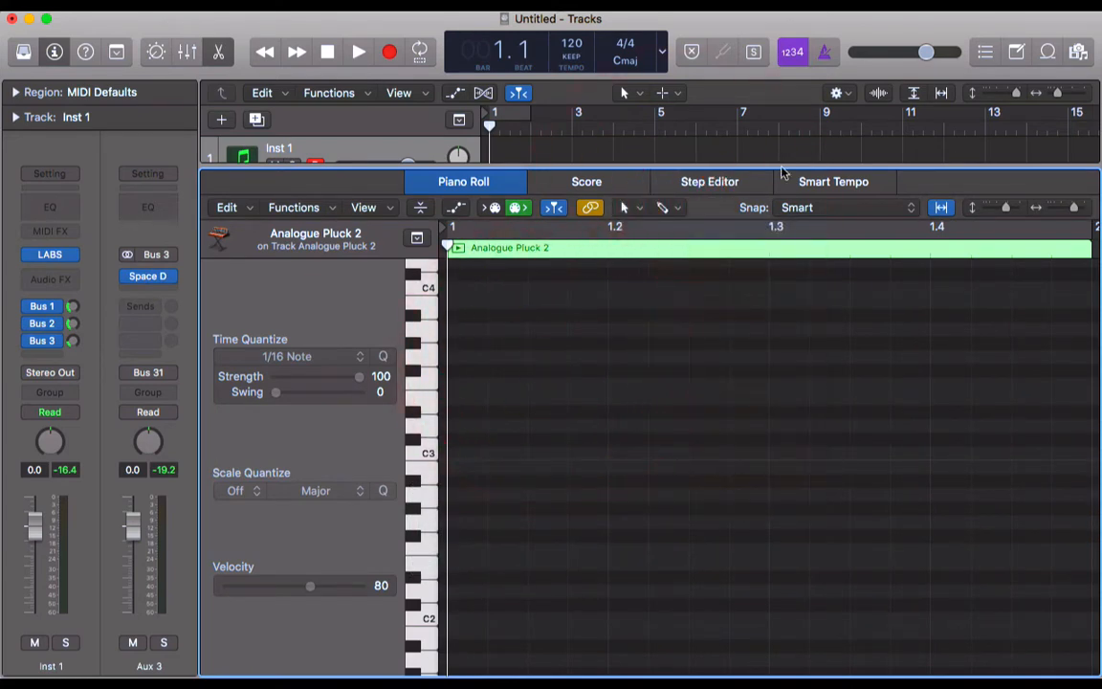
{"action": "key", "text": "super"}
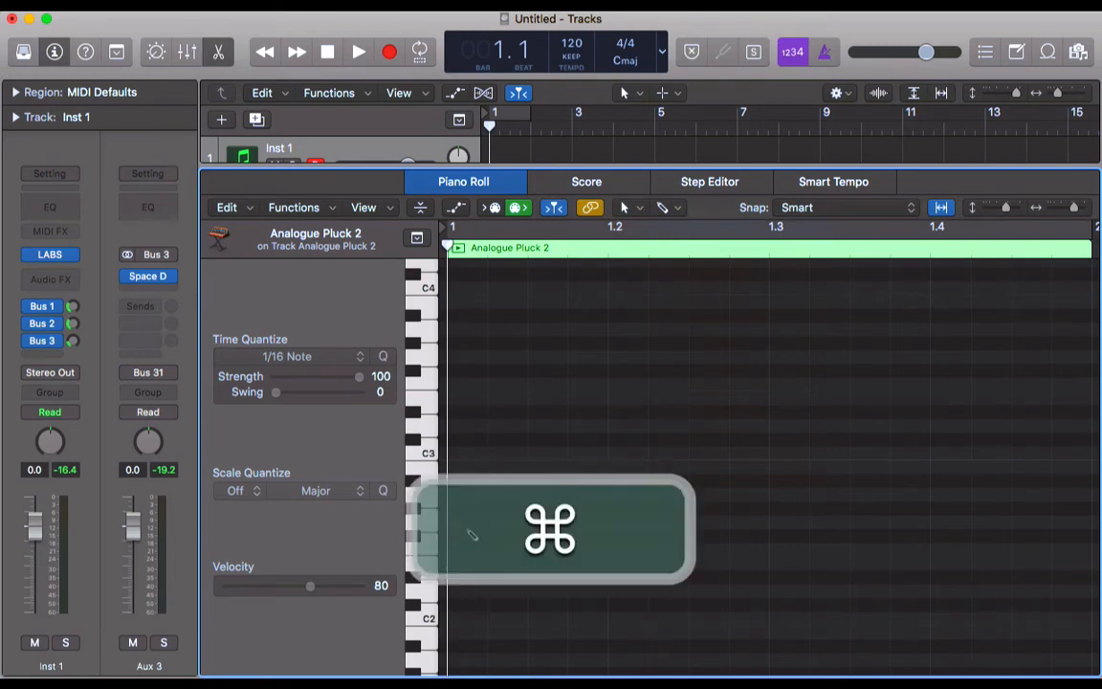
{"action": "left_click", "coordinate": [457, 525], "text": "super"}
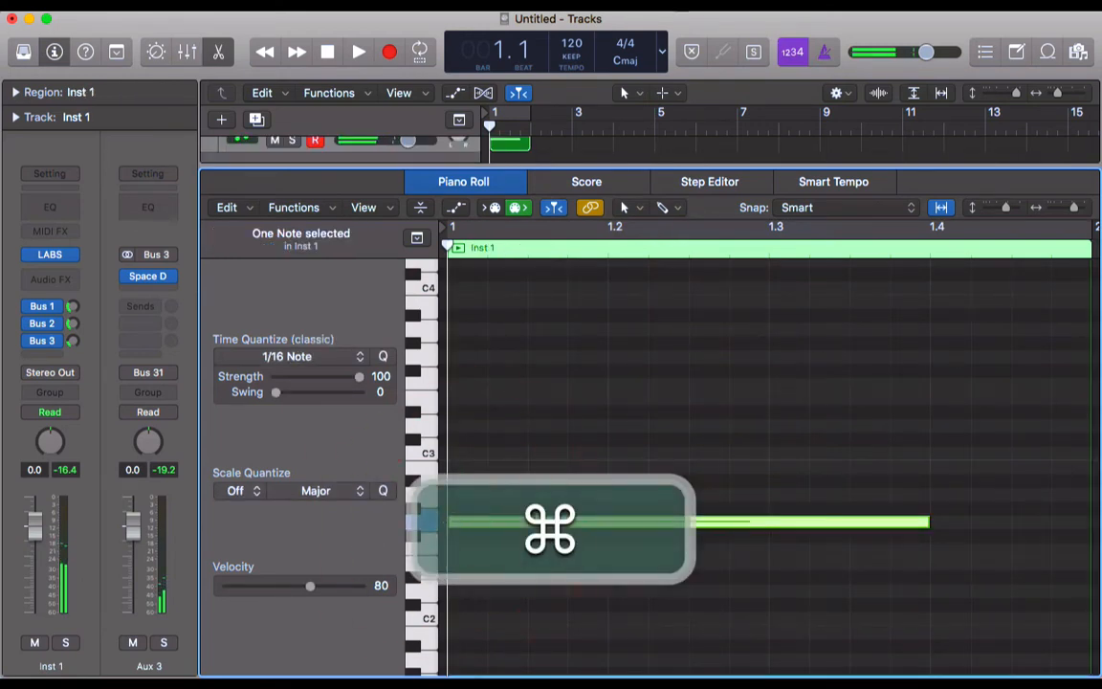
{"action": "left_click", "coordinate": [458, 467], "text": "super"}
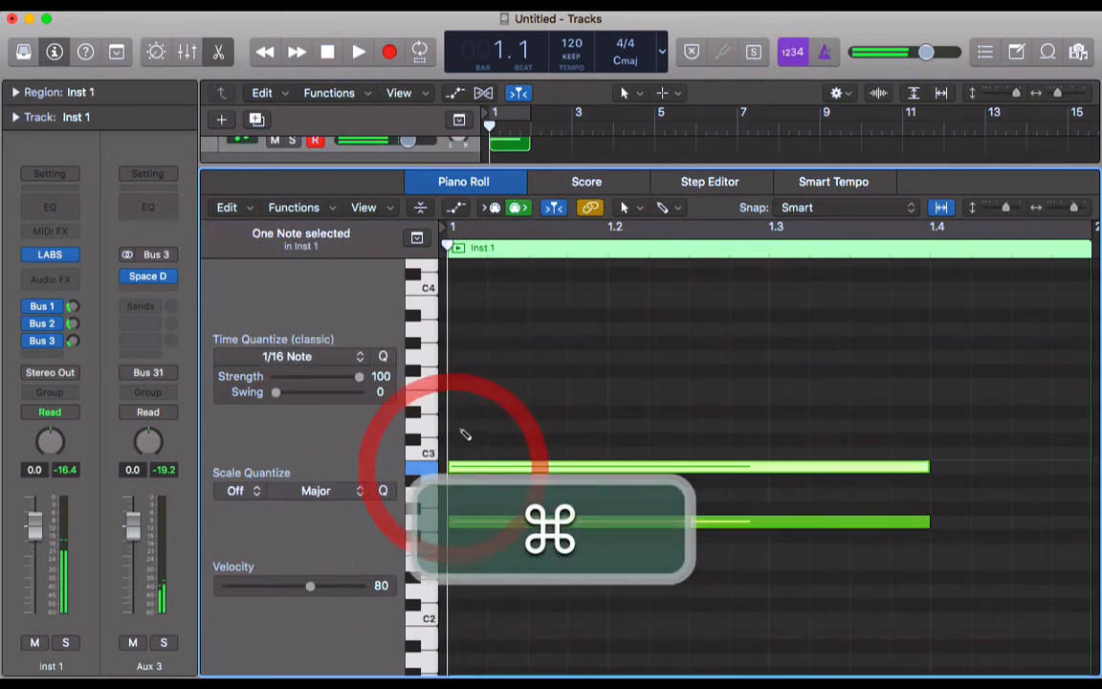
{"action": "left_click", "coordinate": [456, 427], "text": "super"}
{"action": "left_click_drag", "start_coordinate": [583, 568], "coordinate": [593, 379]}
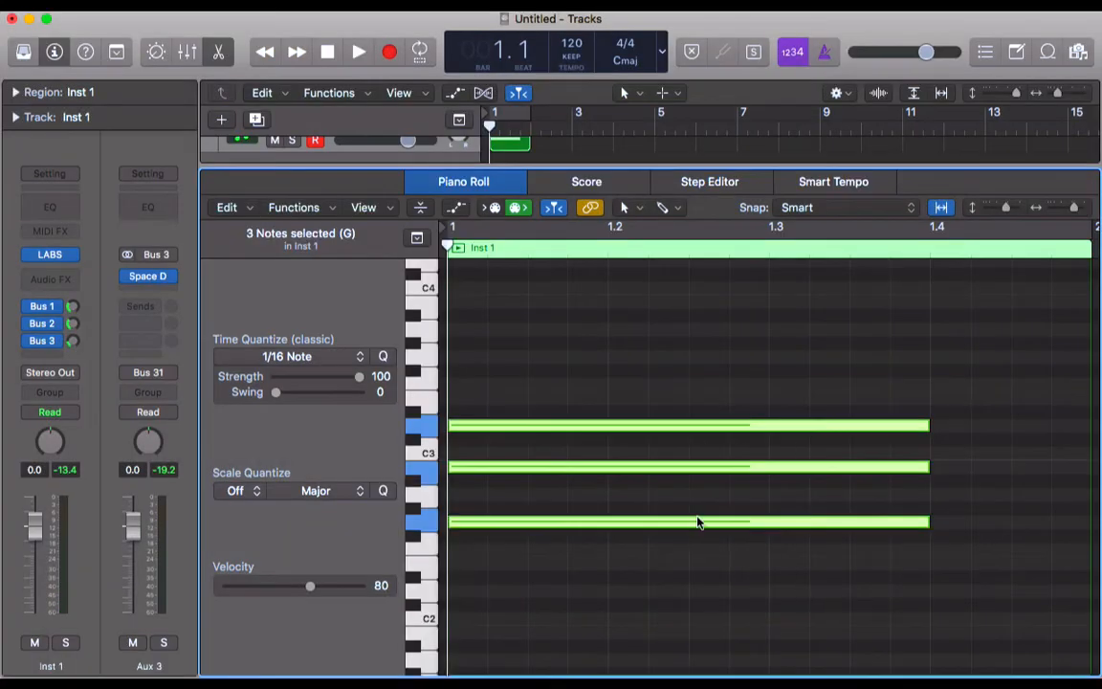
- Delete the B2 and D3 notes, keeping only the G2 note at bar 1
{"action": "left_click", "coordinate": [709, 492]}
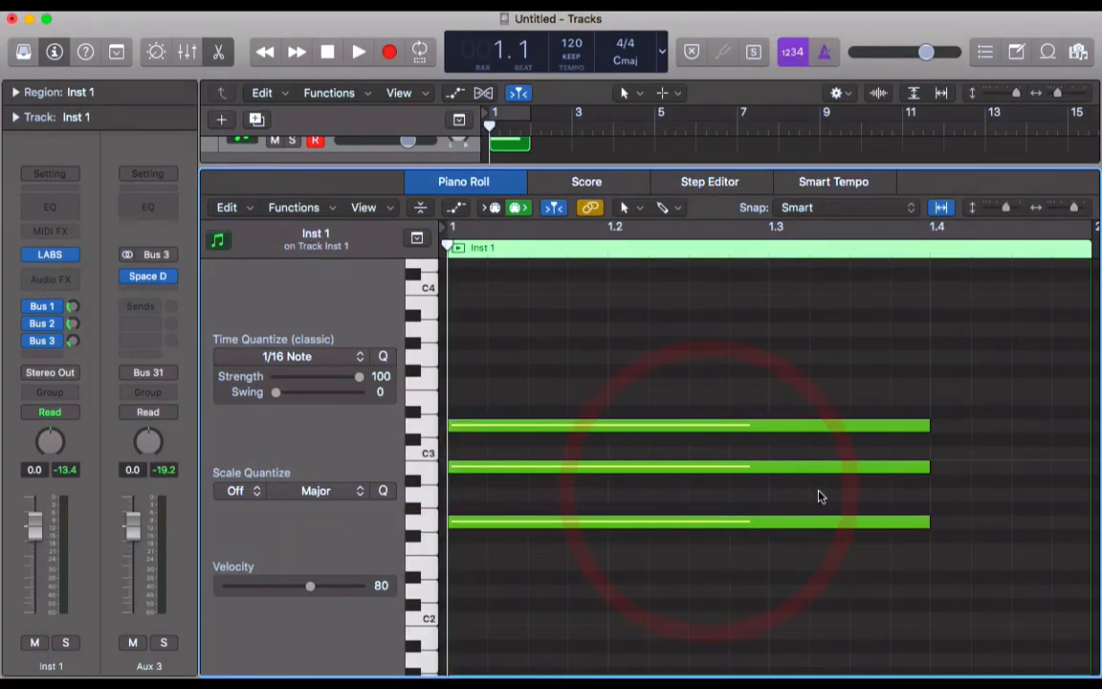
{"action": "left_click_drag", "start_coordinate": [820, 493], "coordinate": [747, 396]}
{"action": "key", "text": "BackSpace"}
{"action": "key", "text": "super+BackSpace"}
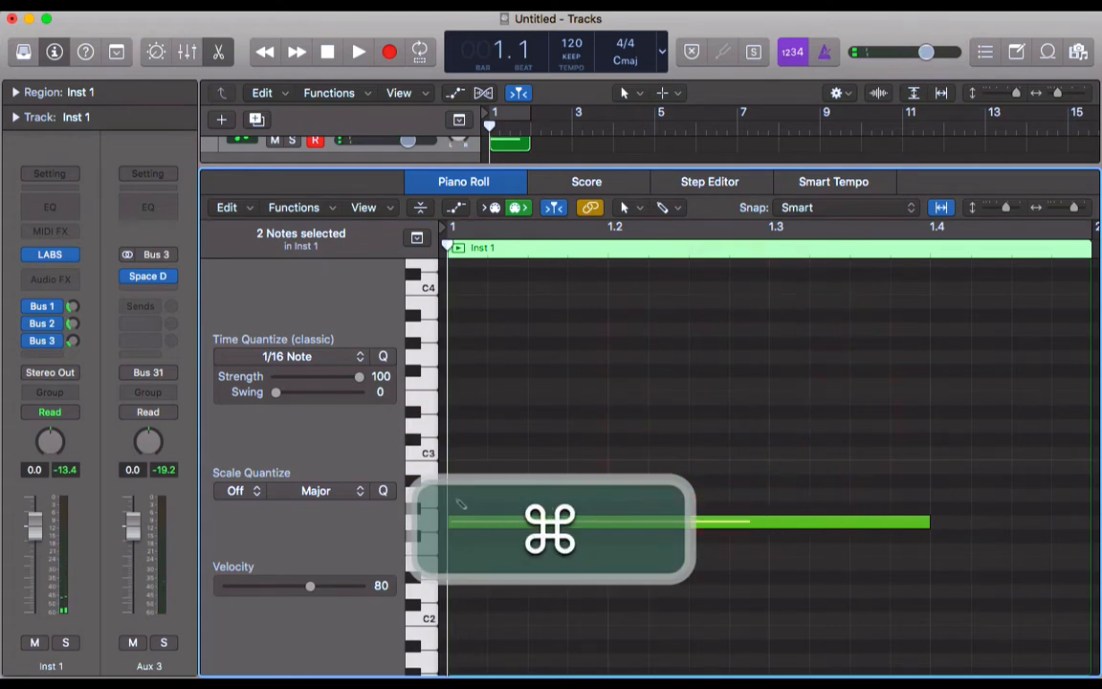
- Add G#2 and A2 notes at bar 1 directly above the G2 note to form a three-note cluster
{"action": "left_click", "coordinate": [456, 494], "text": "super"}
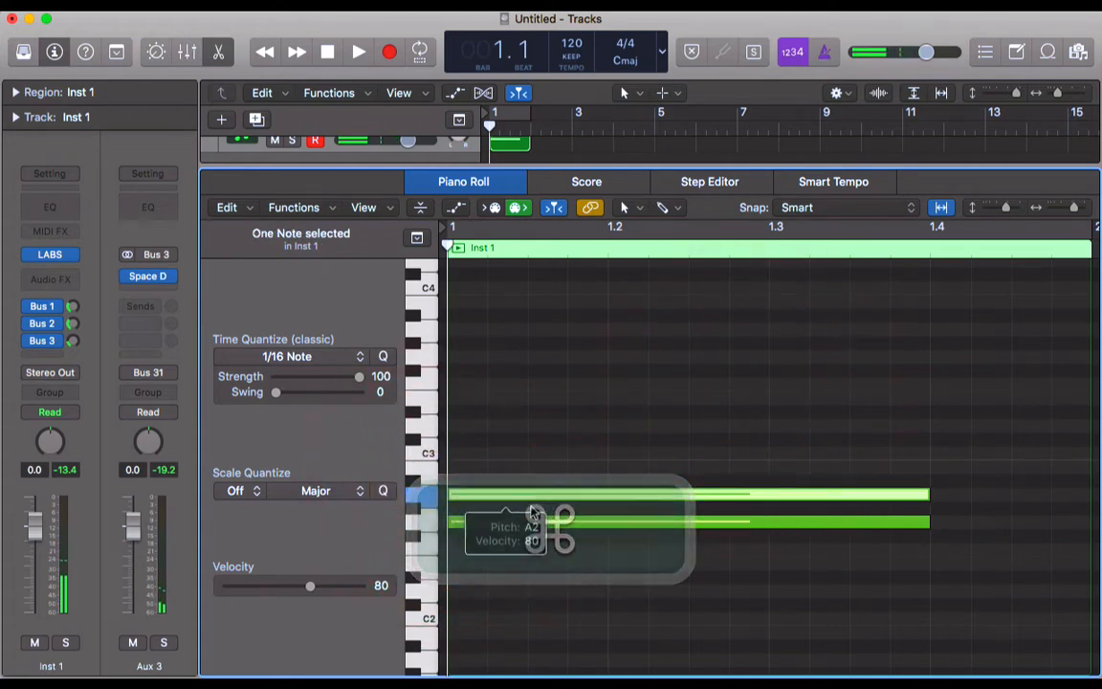
{"action": "key", "text": "alt+Down"}
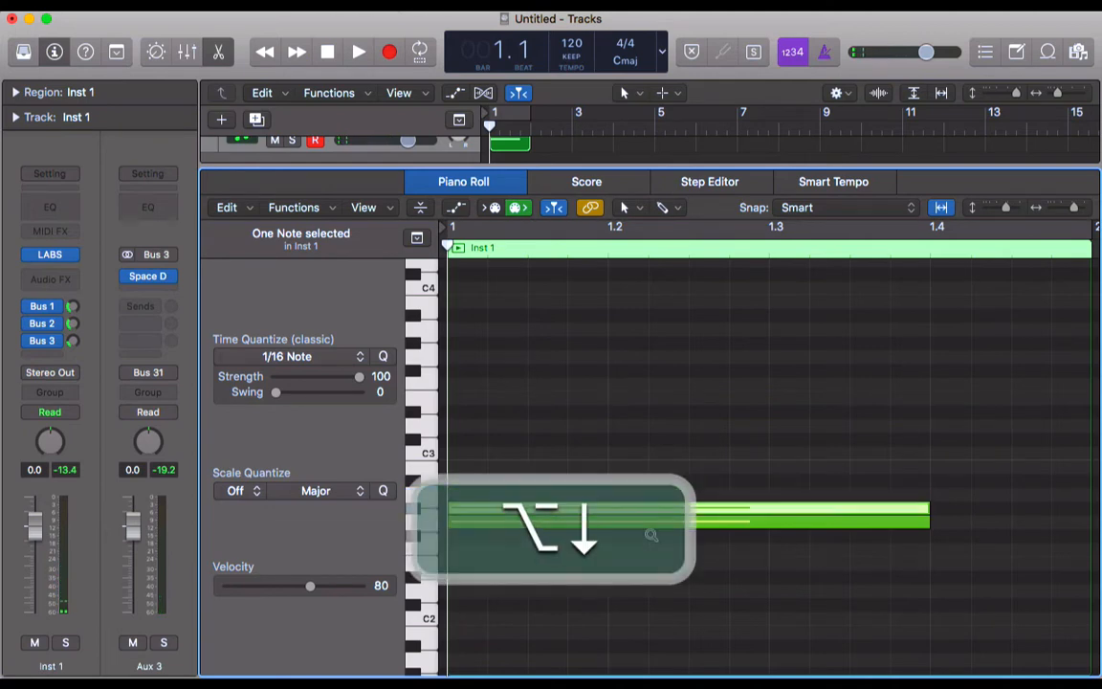
{"action": "key", "text": "alt+super+Down"}
{"action": "left_click", "coordinate": [457, 496], "text": "alt+super"}
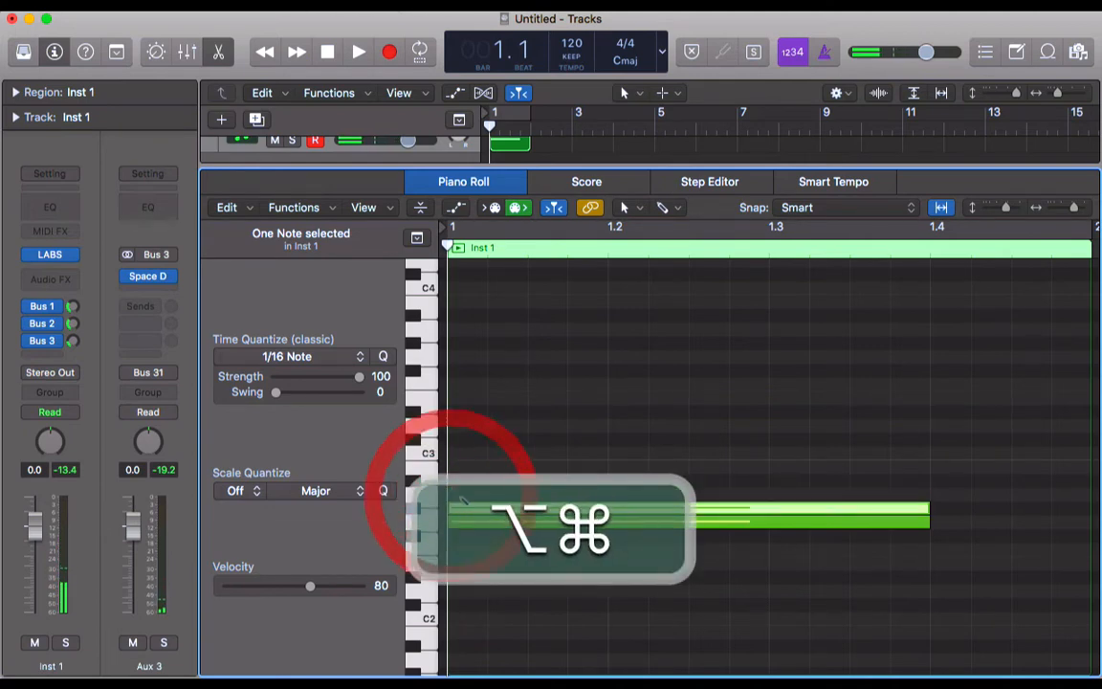
{"action": "left_click", "coordinate": [561, 345]}
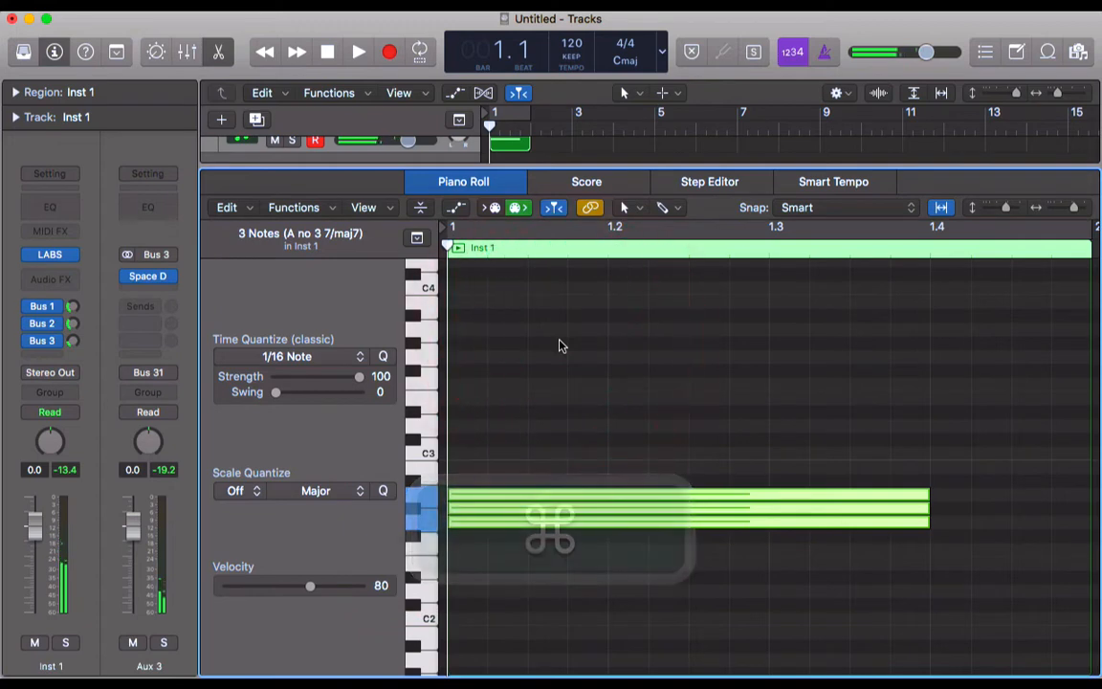
- Turn on cycle mode for bar 1 and play the three-note cluster
{"action": "key", "text": "c"}
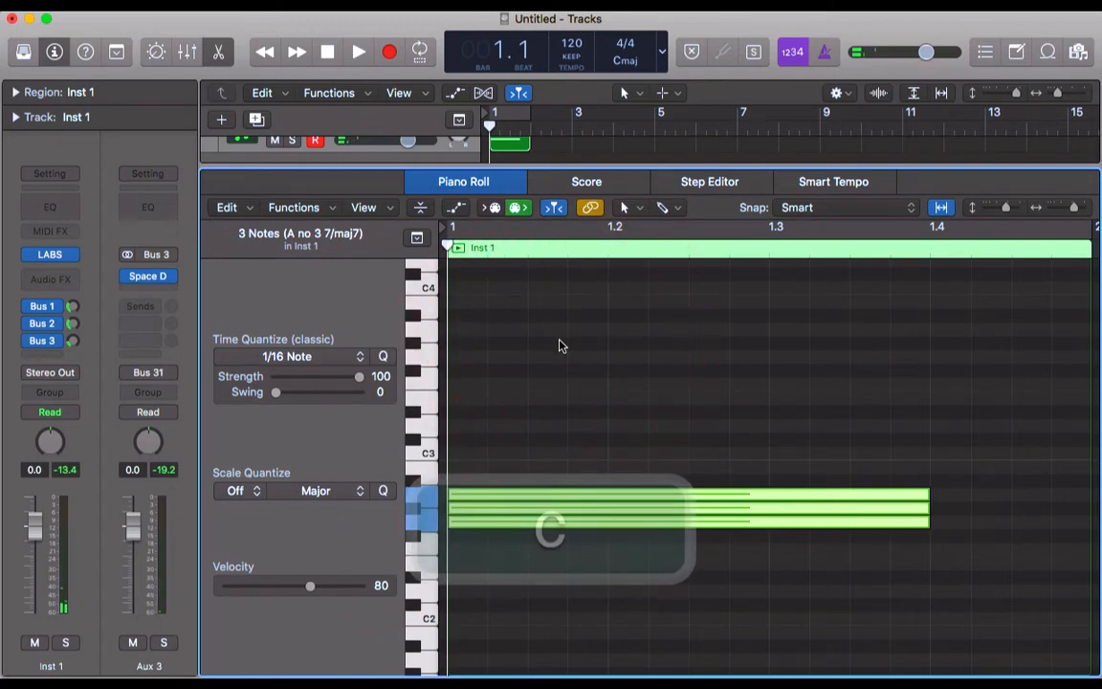
{"action": "key", "text": "space"}
{"action": "key", "text": "space"}
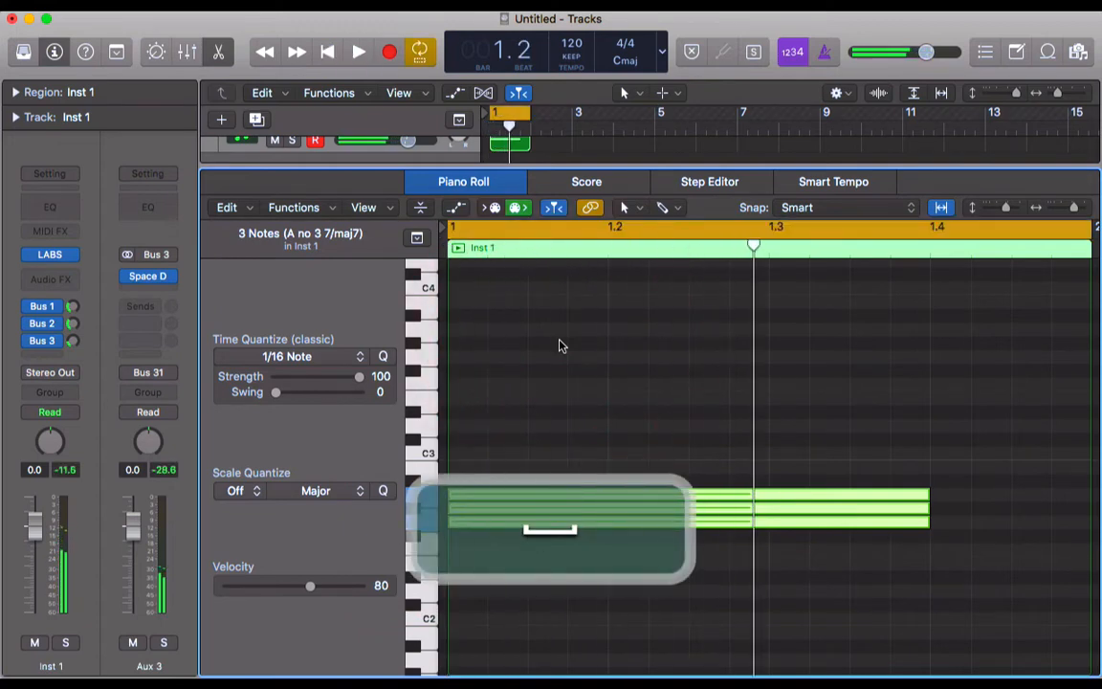
- Raise the G#2 note to D3 and the A2 note to A#2, turning the cluster into a G minor chord
{"action": "left_click", "coordinate": [578, 388]}
{"action": "left_click", "coordinate": [559, 514]}
{"action": "key", "text": "alt+Up"}
{"action": "key", "text": "alt+Up"}
{"action": "key", "text": "alt+Up"}
{"action": "key", "text": "alt+Up"}
{"action": "key", "text": "alt+Up"}
{"action": "key", "text": "alt+Up"}
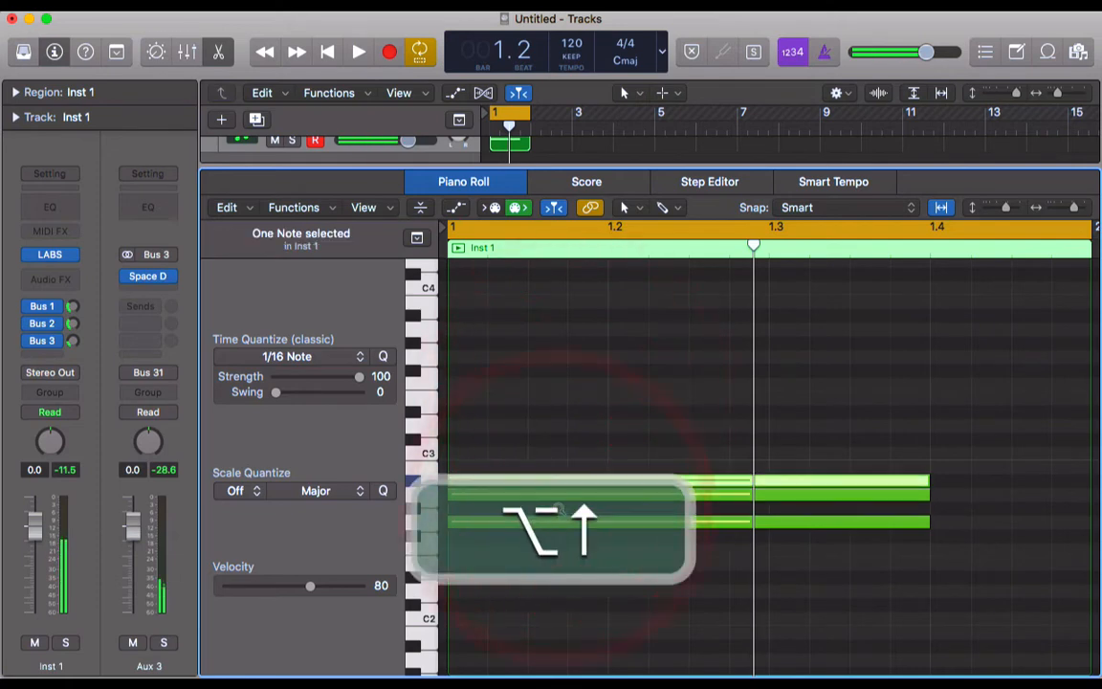
{"action": "left_click", "coordinate": [527, 495]}
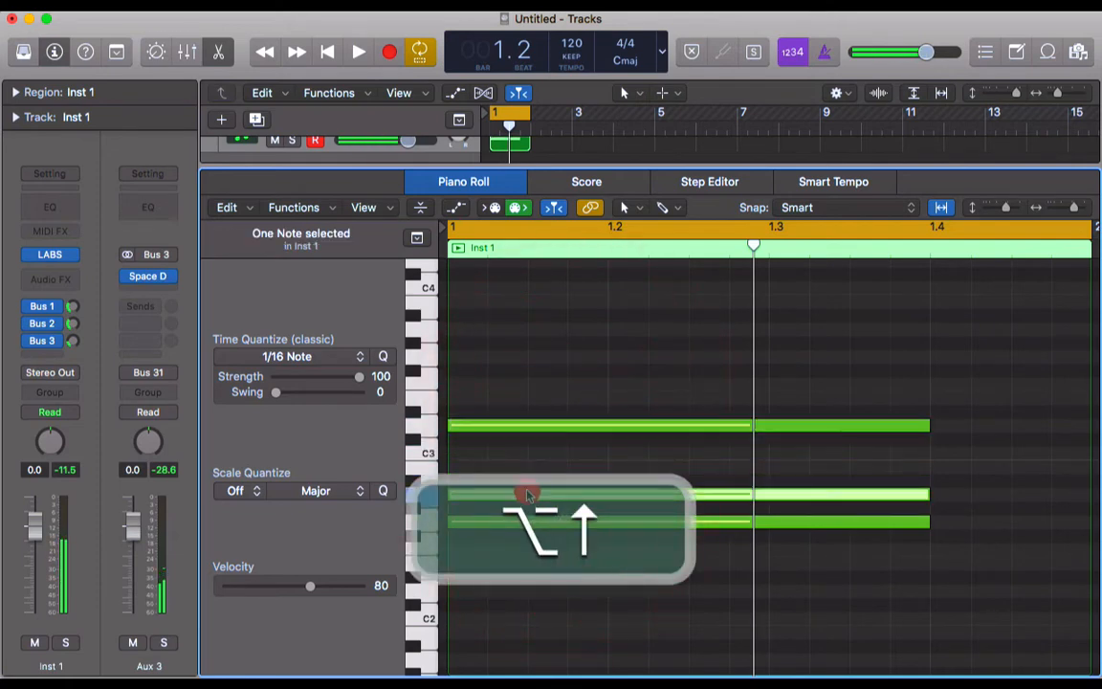
{"action": "key", "text": "alt+Up"}
- Select all three notes of the chord and listen to it in playback
{"action": "left_click_drag", "start_coordinate": [525, 564], "coordinate": [606, 308]}
{"action": "left_click", "coordinate": [586, 462]}
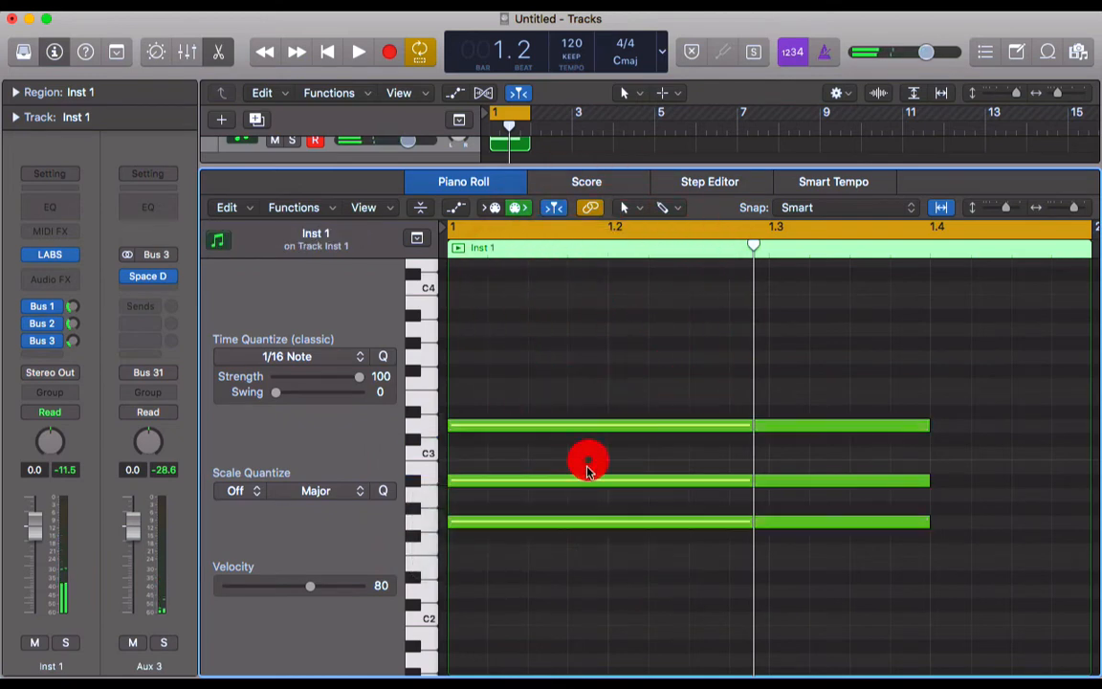
{"action": "left_click", "coordinate": [573, 481], "text": "alt"}
{"action": "left_click_drag", "start_coordinate": [614, 605], "coordinate": [615, 267]}
{"action": "key", "text": "space"}
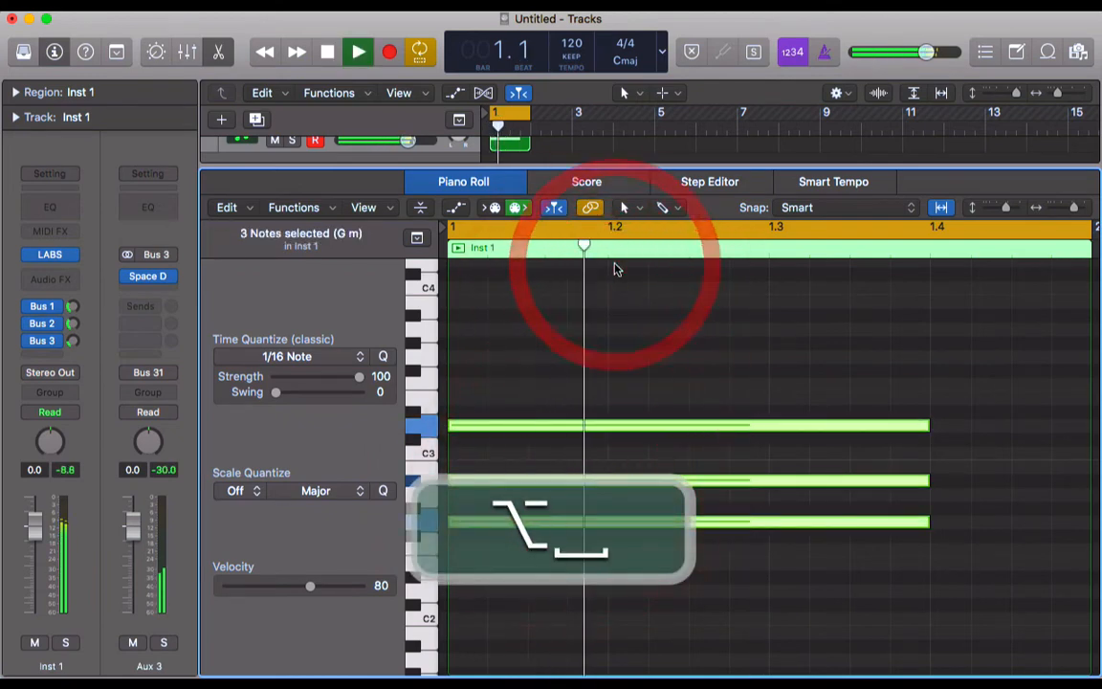
{"action": "key", "text": "space"}
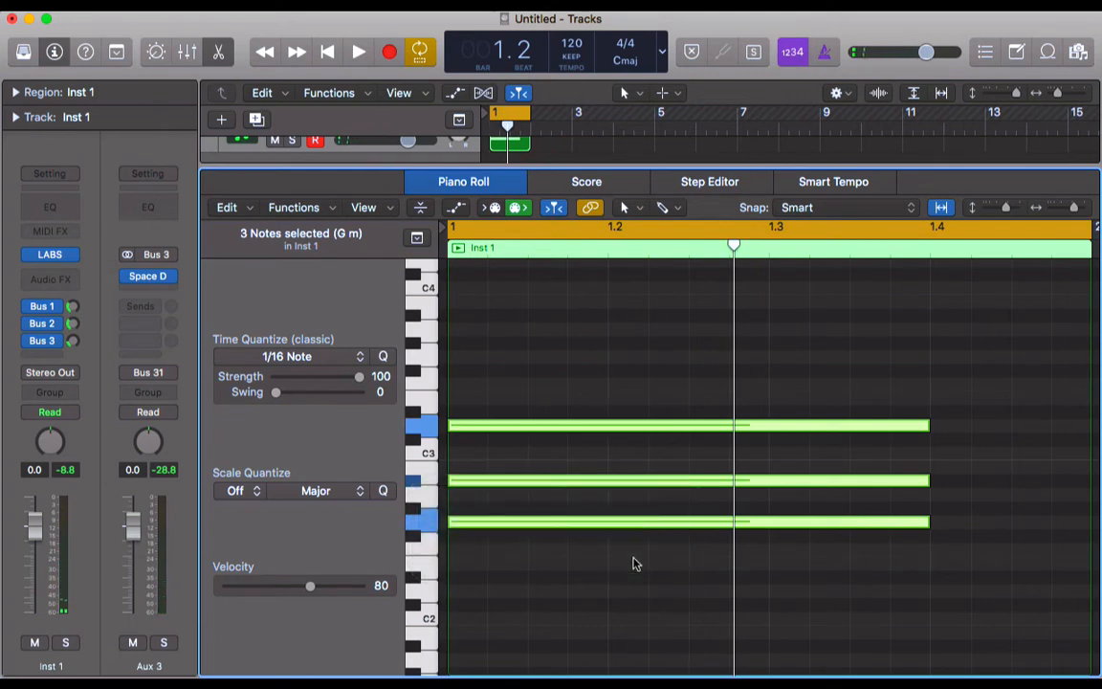
- Close the piano roll, insert the Chord Trigger MIDI effect on Inst 1 and move its window clear of the channel strip
{"action": "key", "text": "e"}
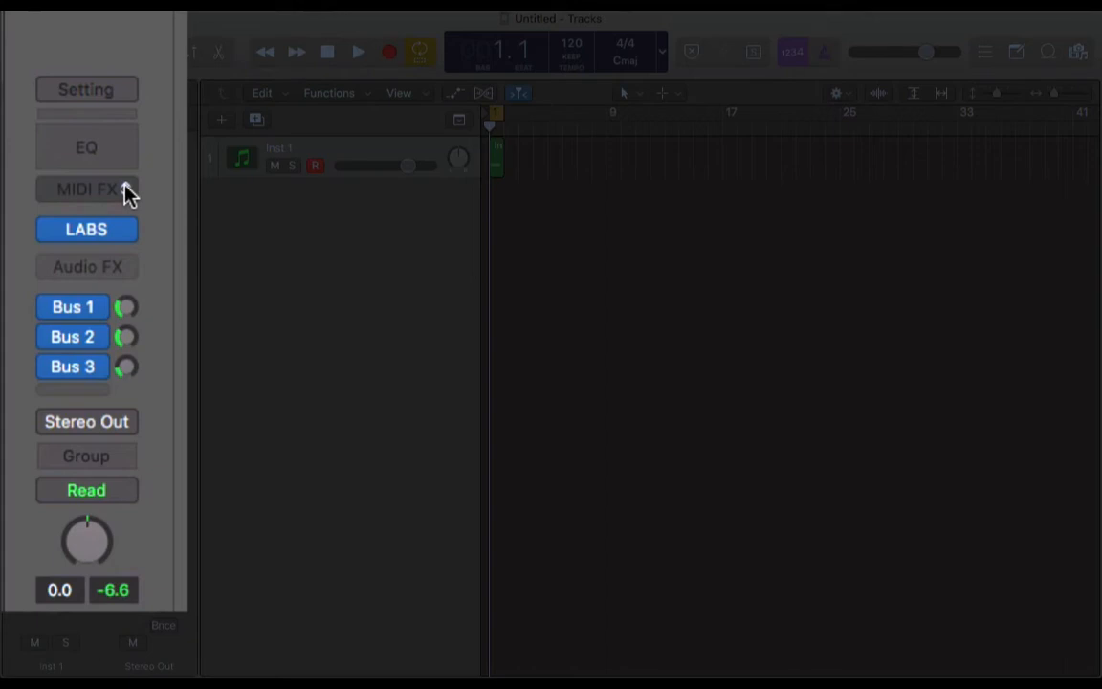
{"action": "left_click", "coordinate": [127, 192]}
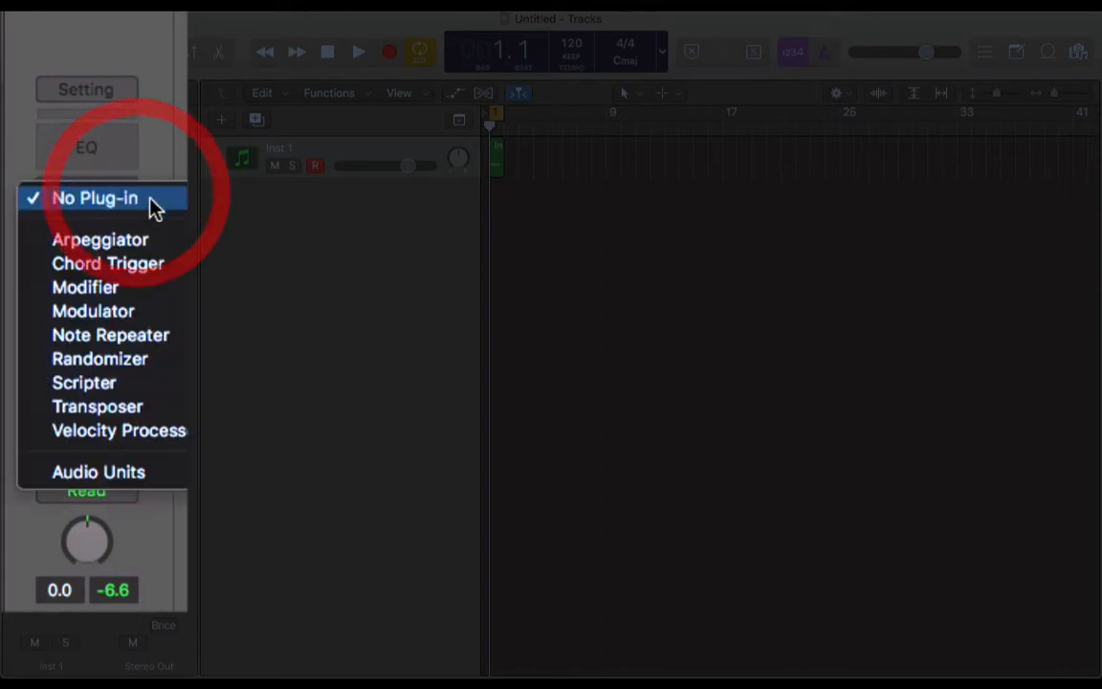
{"action": "left_click", "coordinate": [118, 283]}
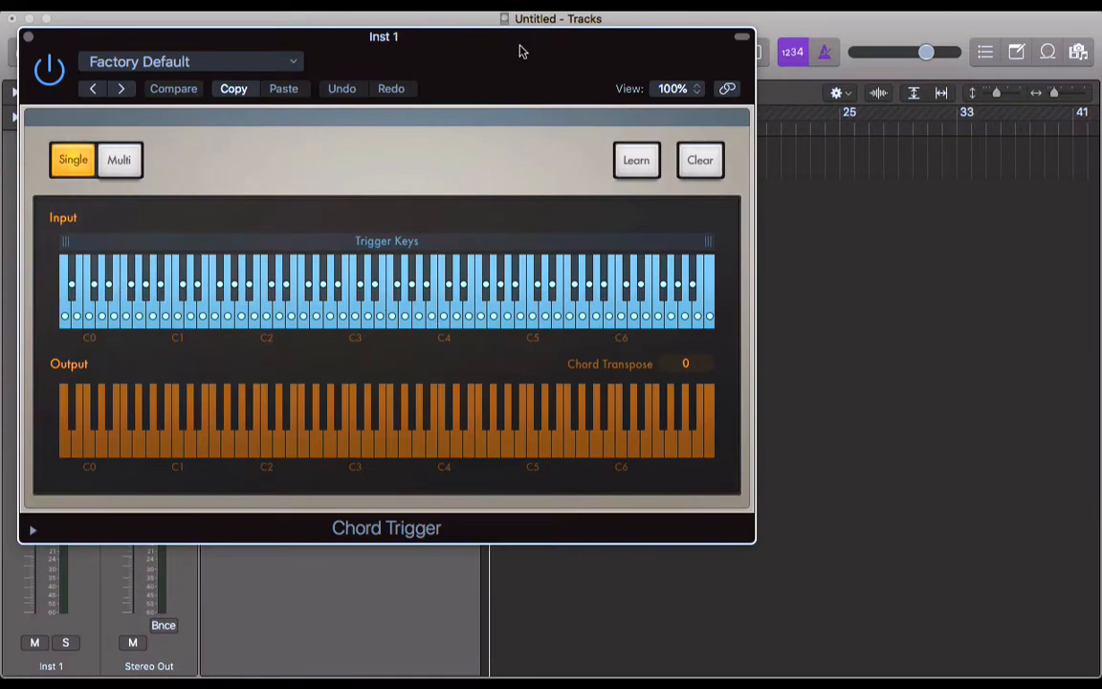
{"action": "left_click_drag", "start_coordinate": [520, 44], "coordinate": [868, 29]}
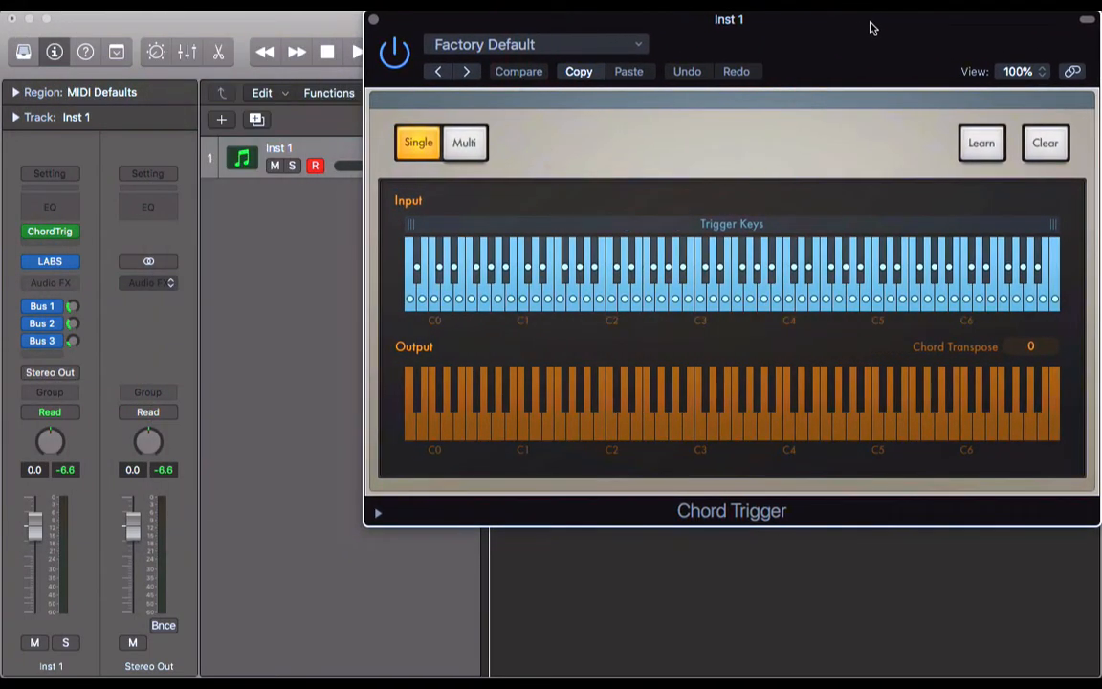
{"action": "left_click", "coordinate": [868, 29]}
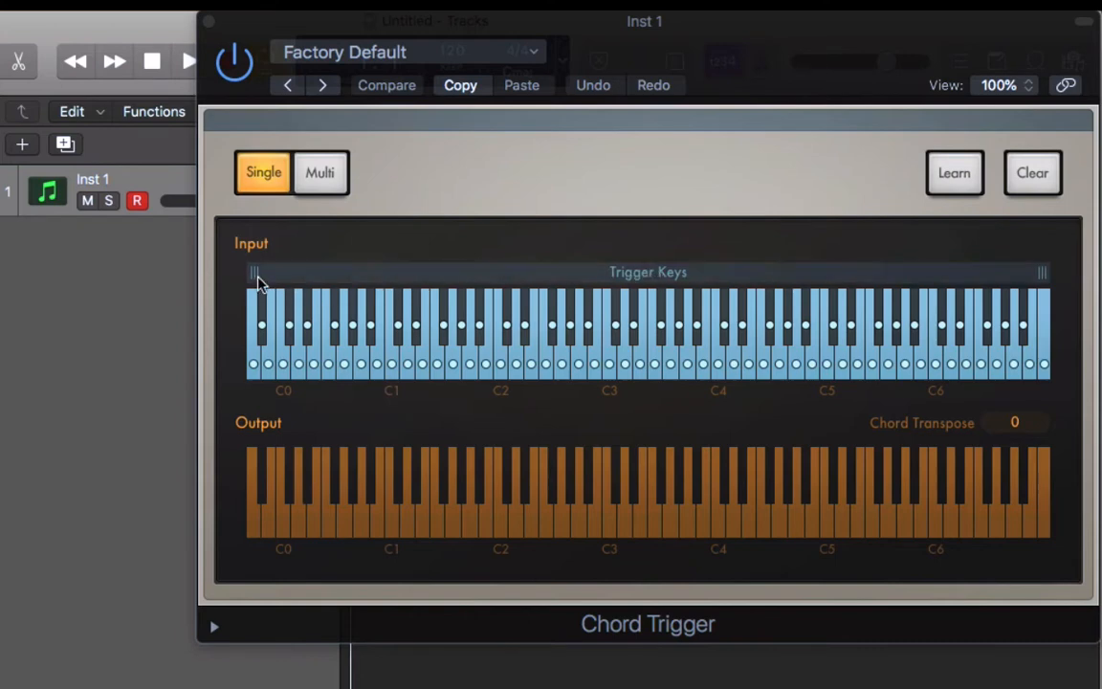
- Limit Chord Trigger's trigger key range to start at C2 and test the C1 key outside it
{"action": "left_click_drag", "start_coordinate": [256, 277], "coordinate": [504, 279]}
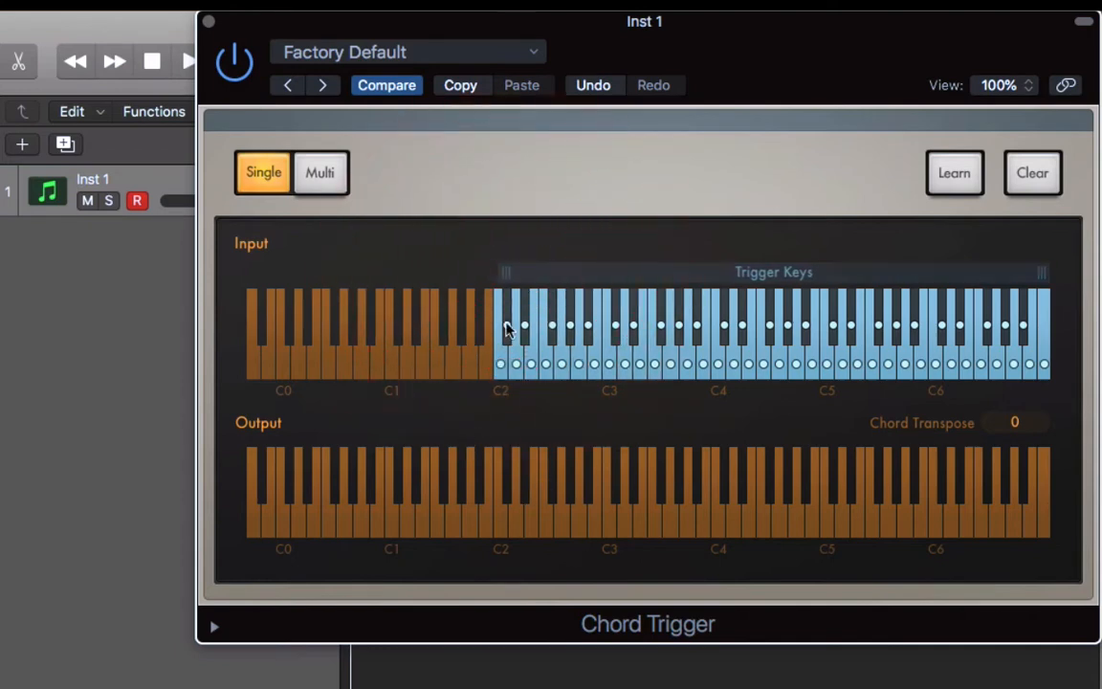
{"action": "left_click", "coordinate": [391, 368]}
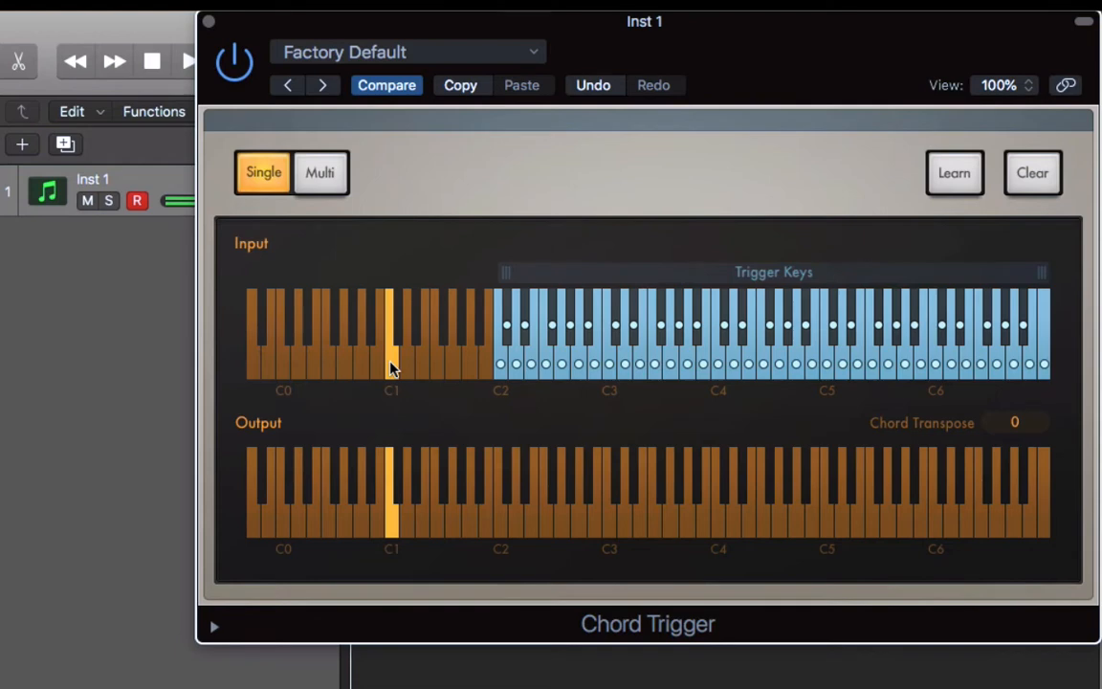
{"action": "left_click", "coordinate": [391, 369]}
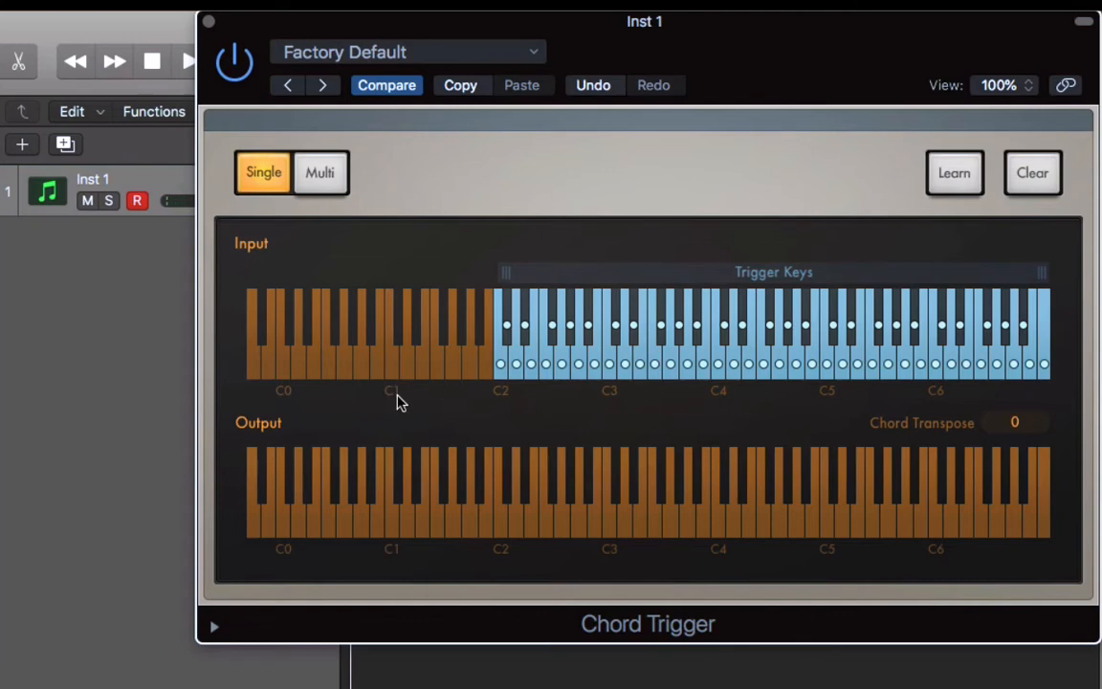
{"action": "left_click", "coordinate": [502, 364]}
- Collapse the header of the Chord Trigger window and restore it
{"action": "left_click", "coordinate": [534, 55]}
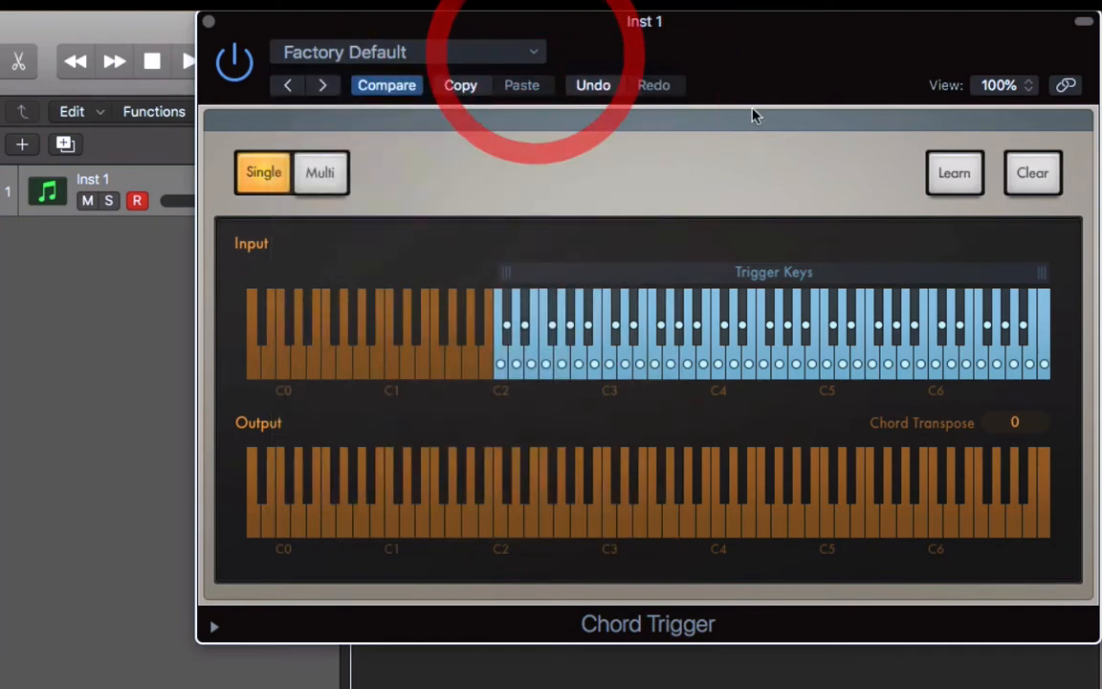
{"action": "left_click", "coordinate": [1085, 23]}
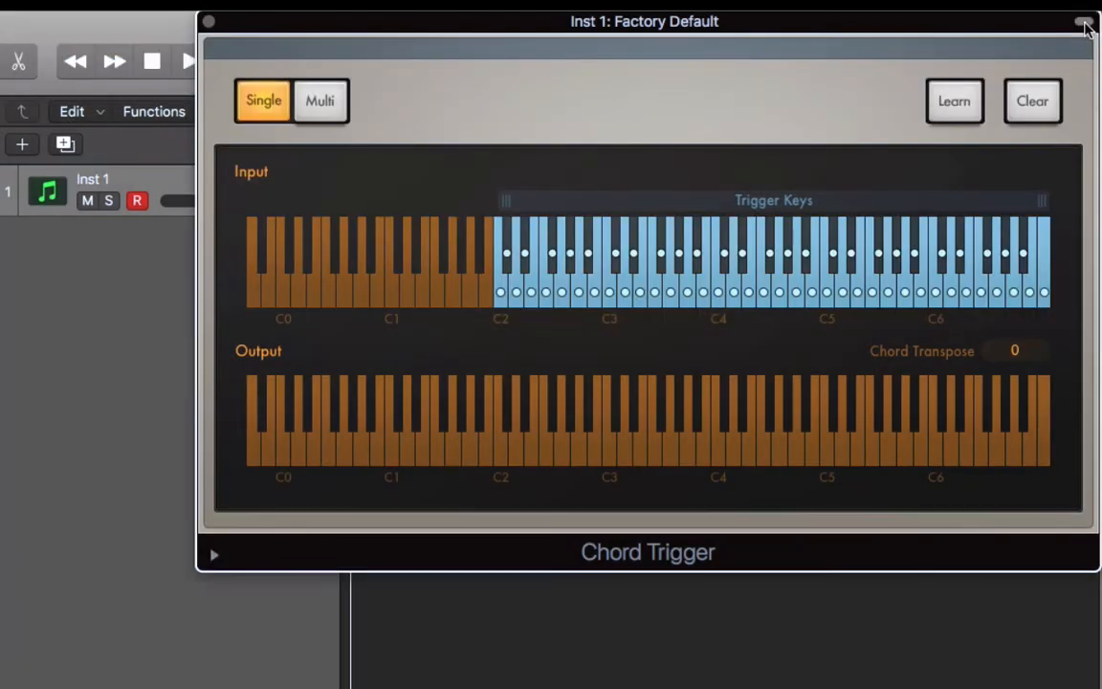
{"action": "left_click", "coordinate": [1084, 21]}
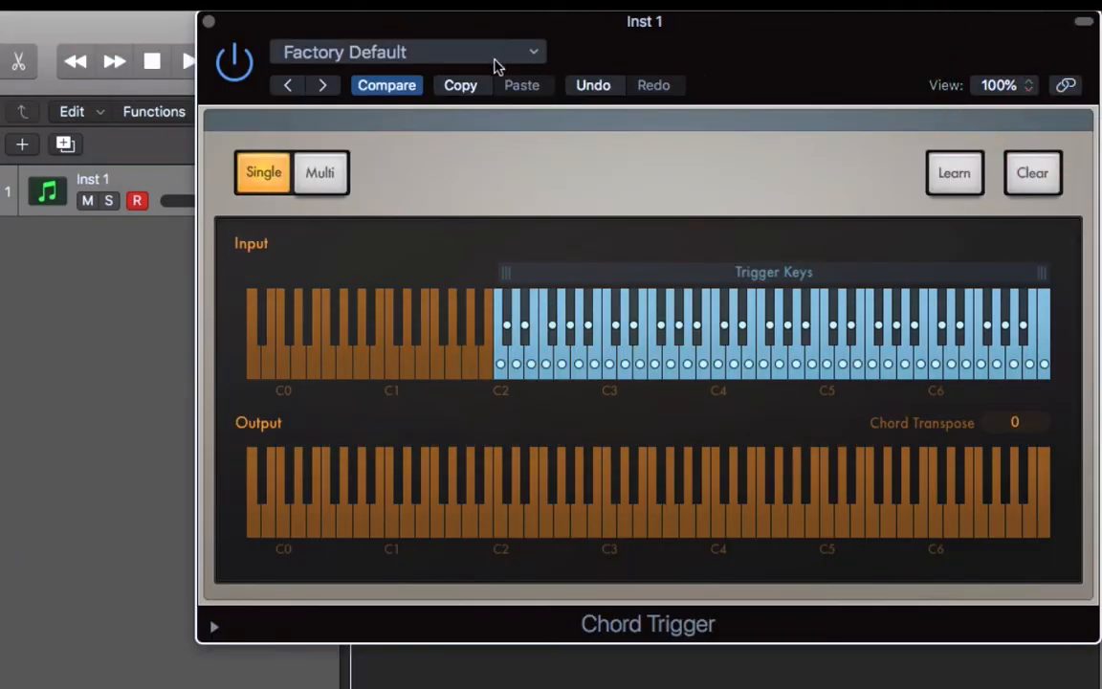
- Load the Pop Left Hand preset from the Multi Keyboard Voicings in Chord Trigger
{"action": "left_click", "coordinate": [524, 58]}
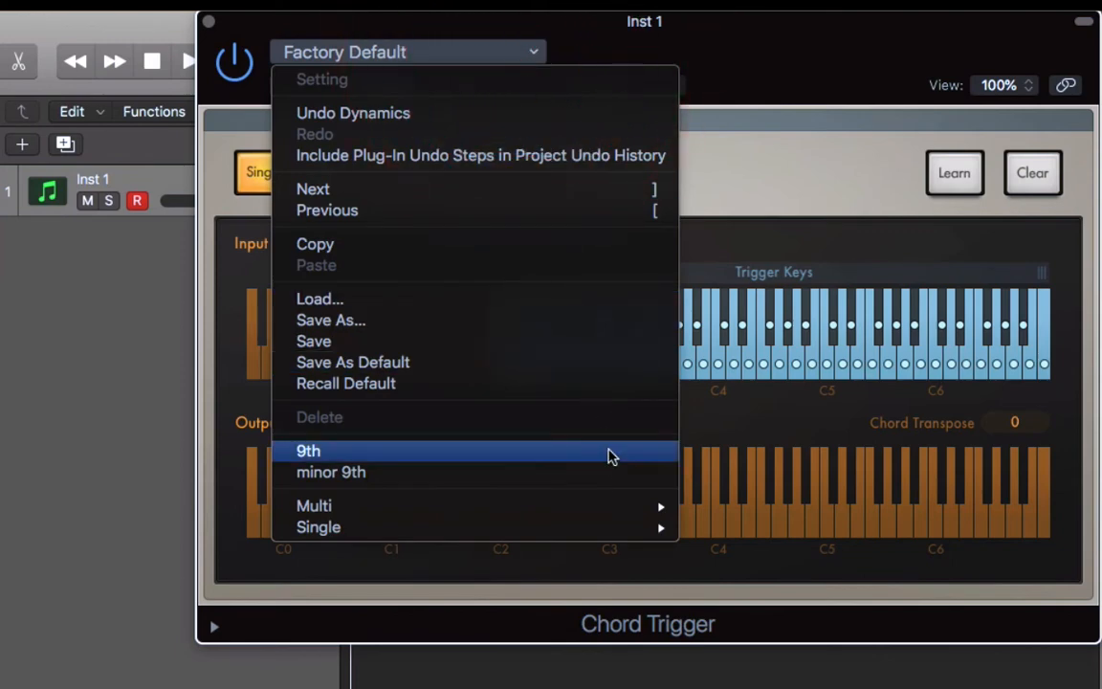
{"action": "mouse_move", "coordinate": [622, 515]}
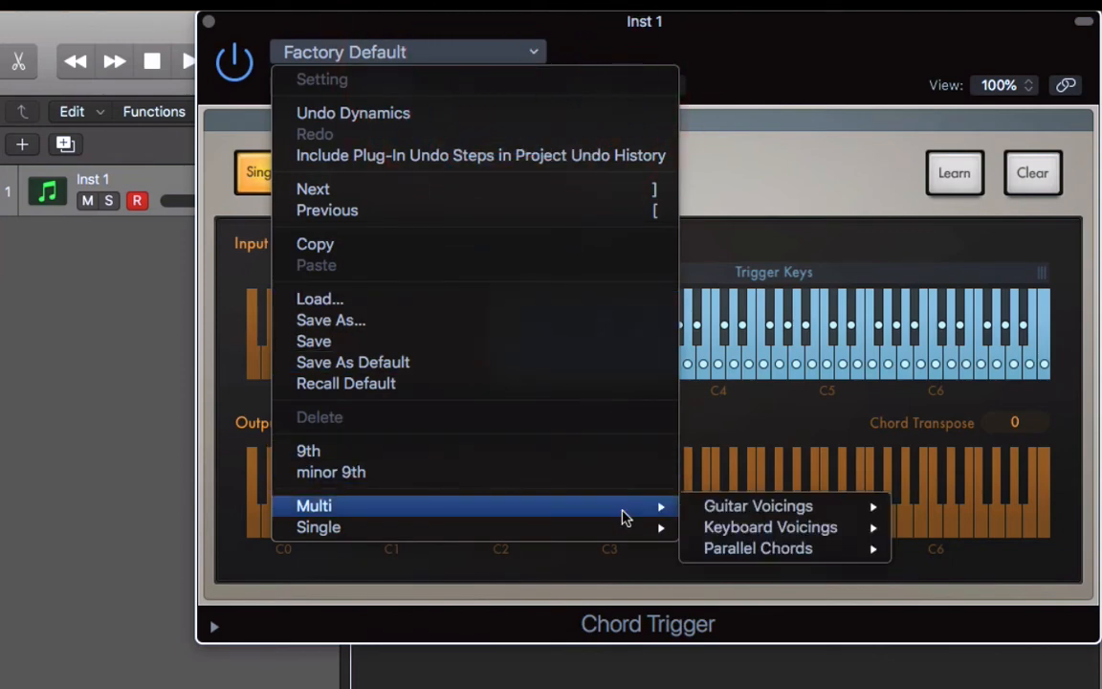
{"action": "mouse_move", "coordinate": [751, 536]}
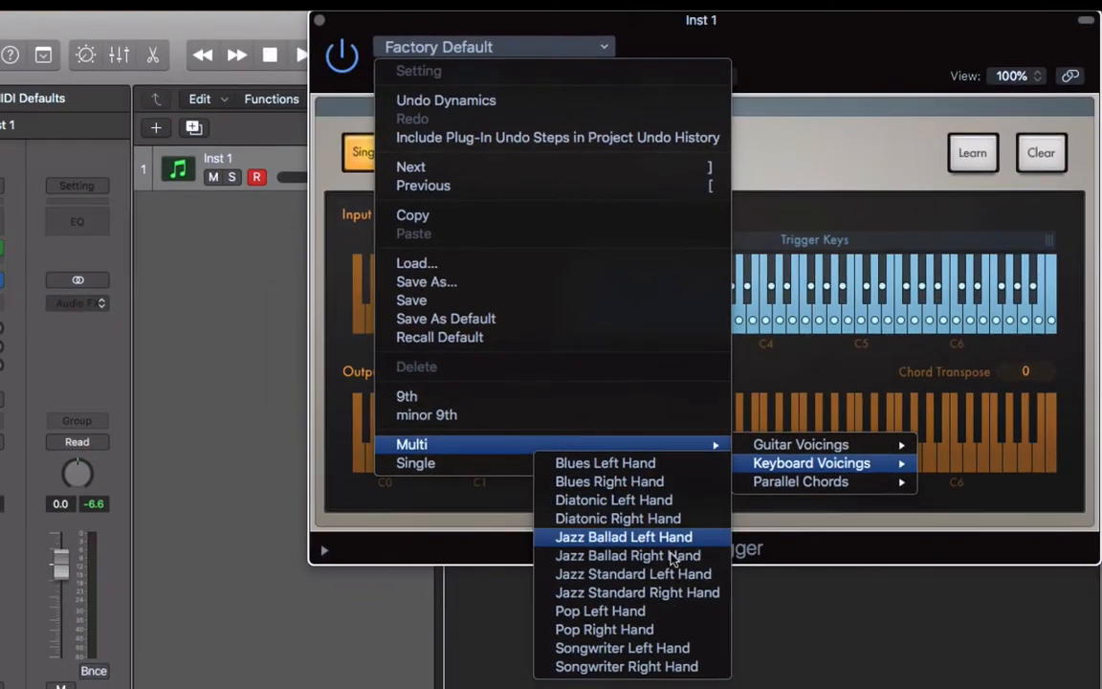
{"action": "left_click", "coordinate": [673, 610]}
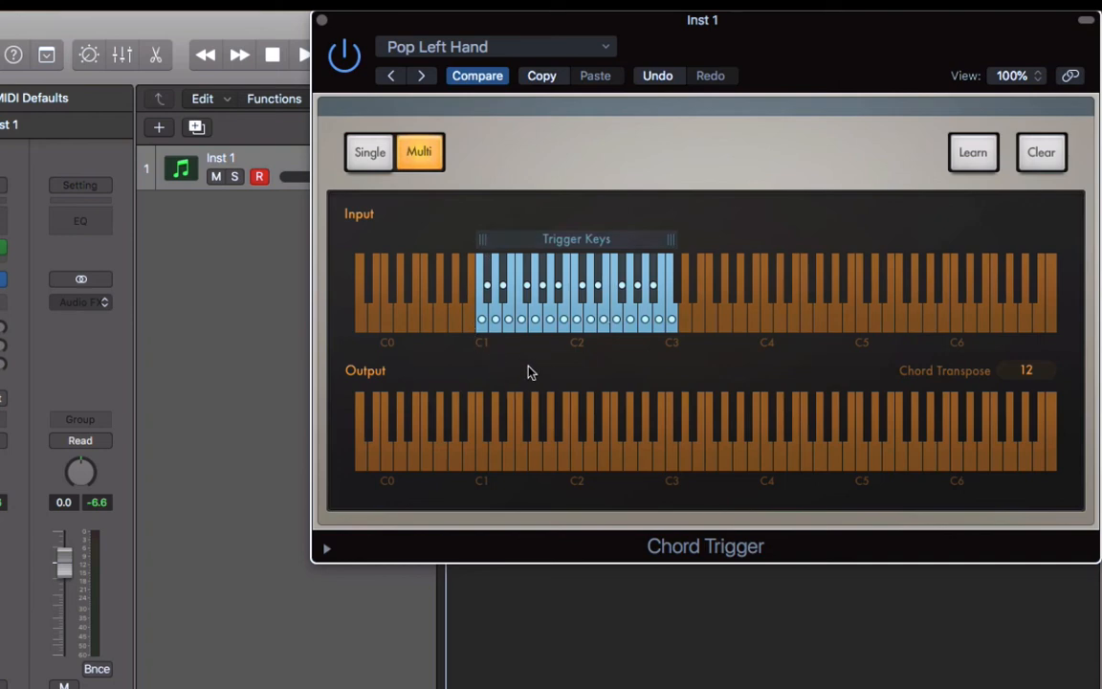
- Audition the chord assigned to the C1 trigger key in Chord Trigger
{"action": "mouse_move", "coordinate": [546, 237]}
{"action": "left_mouse_down"}
{"action": "mouse_move", "coordinate": [664, 238]}
{"action": "mouse_move", "coordinate": [542, 246]}
{"action": "left_mouse_up"}
{"action": "mouse_move", "coordinate": [536, 247]}
{"action": "left_mouse_down"}
{"action": "mouse_move", "coordinate": [544, 239]}
{"action": "mouse_move", "coordinate": [591, 253]}
{"action": "mouse_move", "coordinate": [534, 244]}
{"action": "mouse_move", "coordinate": [539, 252]}
{"action": "left_mouse_up"}
{"action": "left_click", "coordinate": [559, 246]}
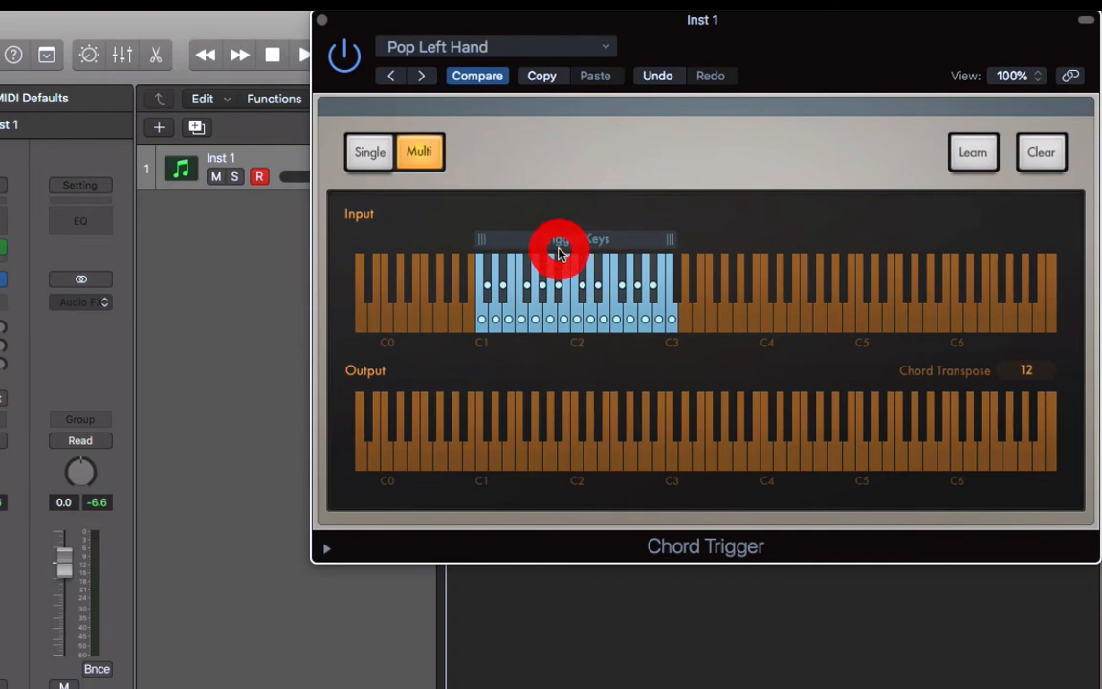
{"action": "left_click", "coordinate": [482, 322]}
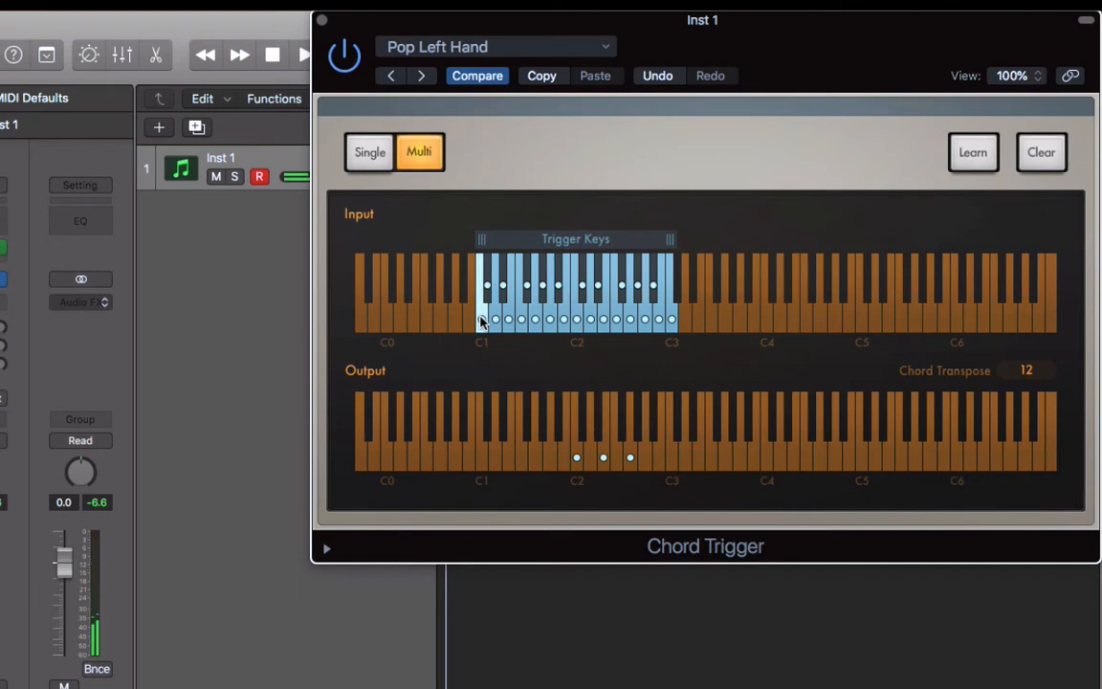
{"action": "left_click", "coordinate": [482, 323]}
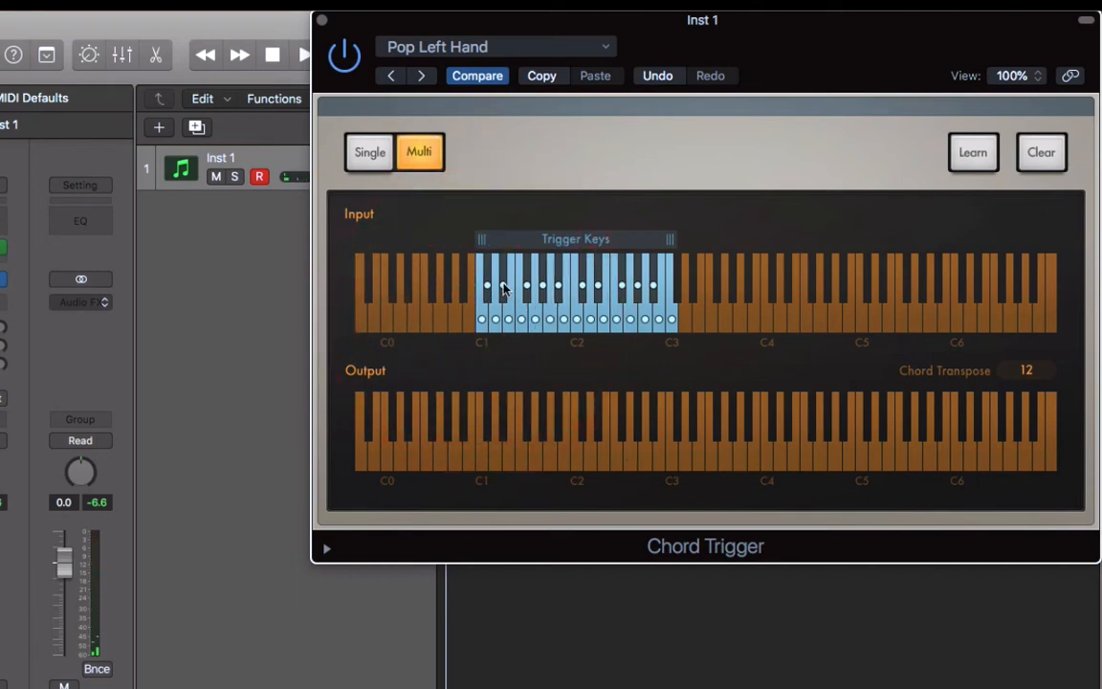
- Shift the trigger key range up one semitone, test the C♯1 key and return the range to start at C1
{"action": "left_click_drag", "start_coordinate": [505, 244], "coordinate": [516, 243]}
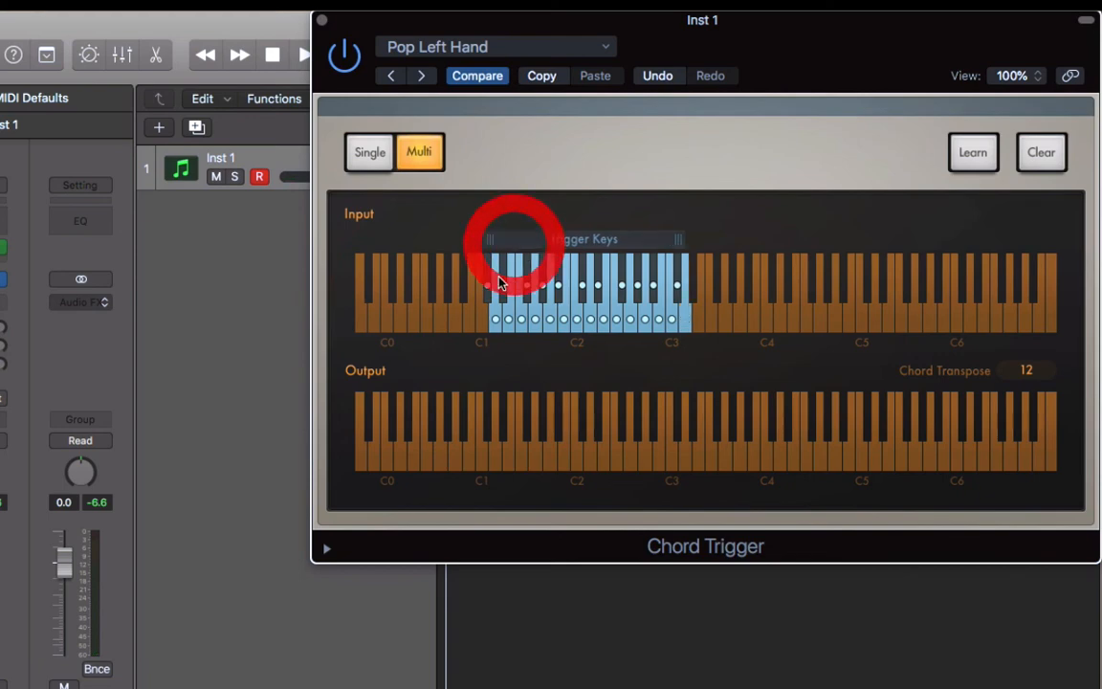
{"action": "left_click", "coordinate": [488, 286]}
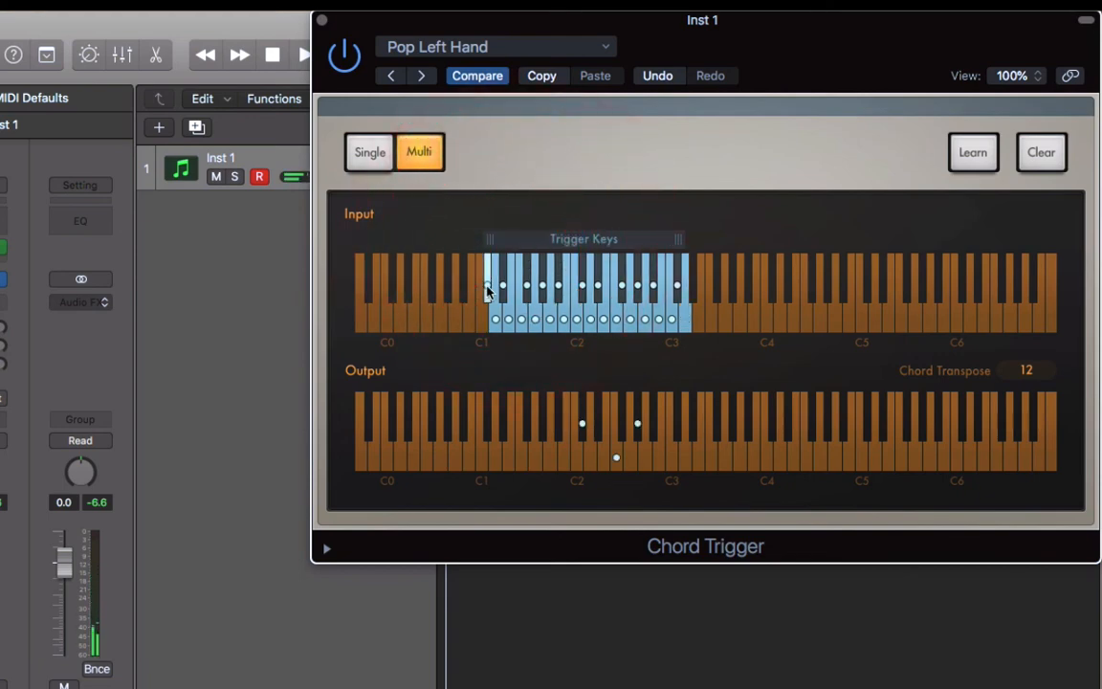
{"action": "left_click_drag", "start_coordinate": [573, 244], "coordinate": [562, 245]}
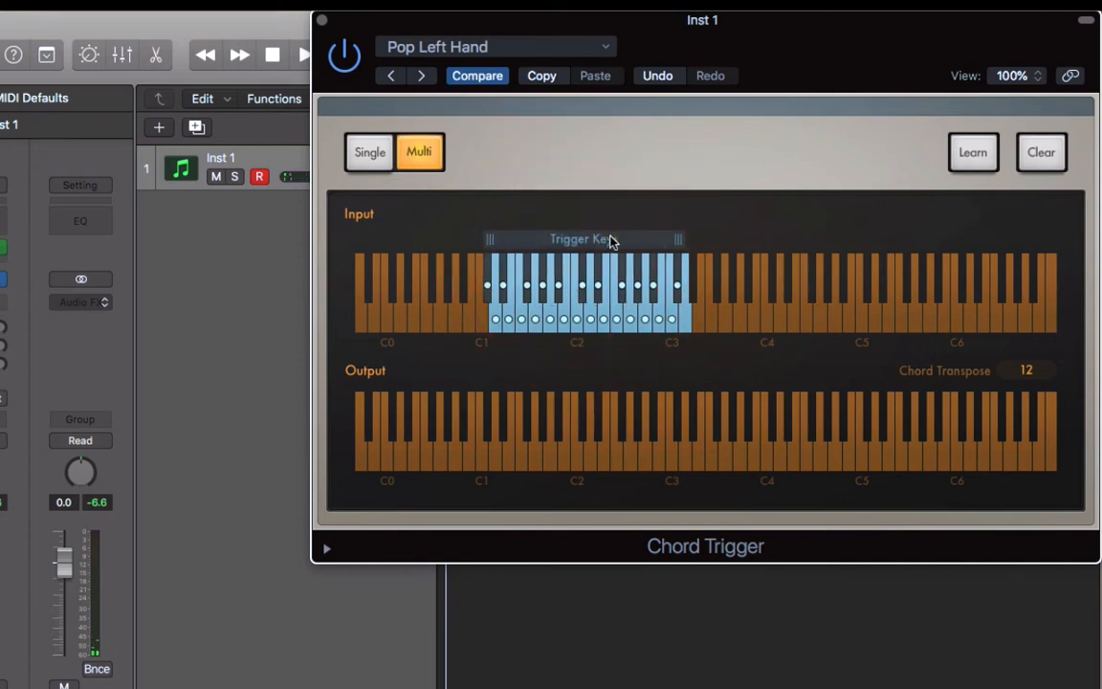
{"action": "left_click", "coordinate": [609, 239]}
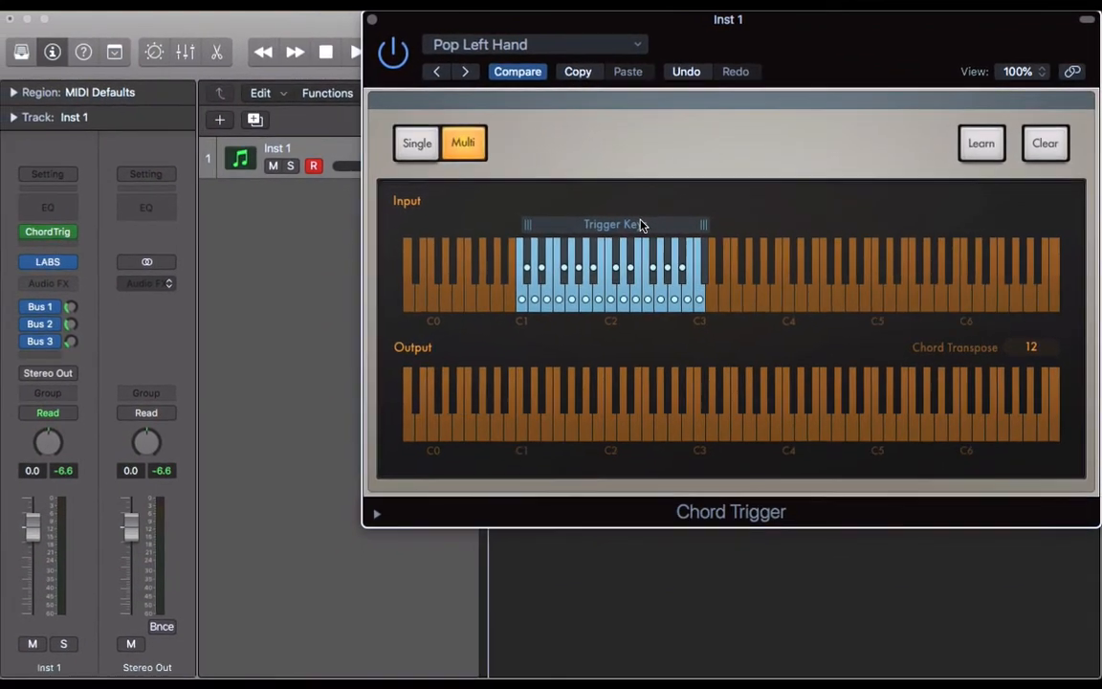
- Show Musical Typing beneath the trigger keys and collapse the Chord Trigger header so both keyboards stay in view
{"action": "key", "text": "super+k"}
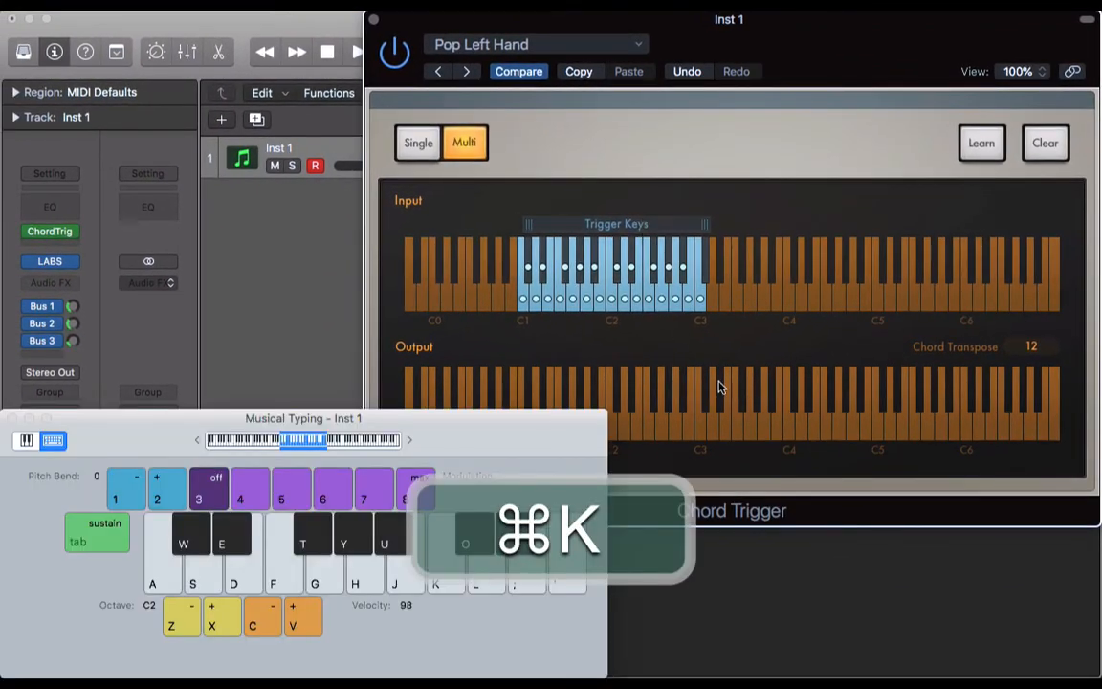
{"action": "left_click_drag", "start_coordinate": [456, 469], "coordinate": [586, 479]}
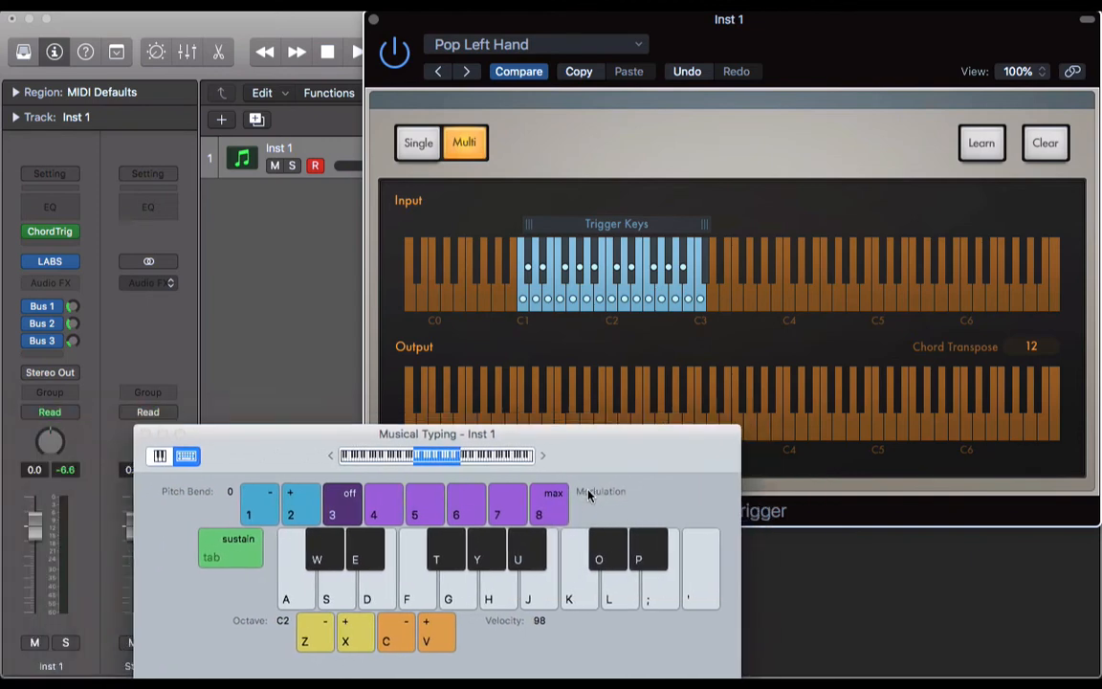
{"action": "left_click", "coordinate": [1088, 19]}
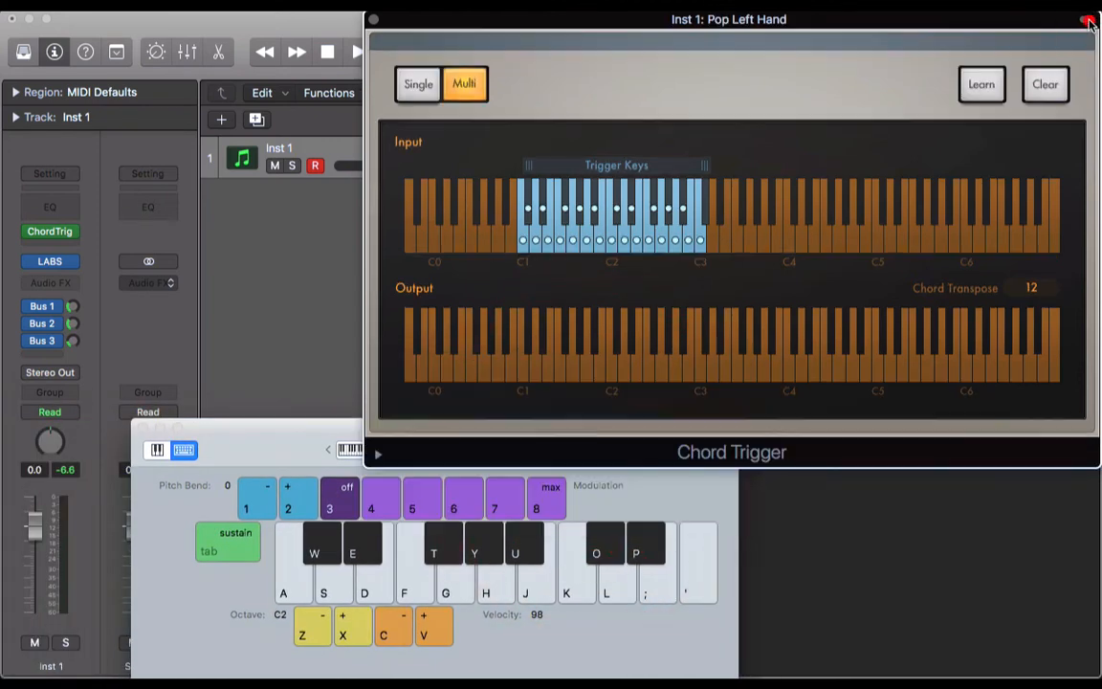
{"action": "left_click", "coordinate": [914, 24]}
{"action": "left_click", "coordinate": [697, 481]}
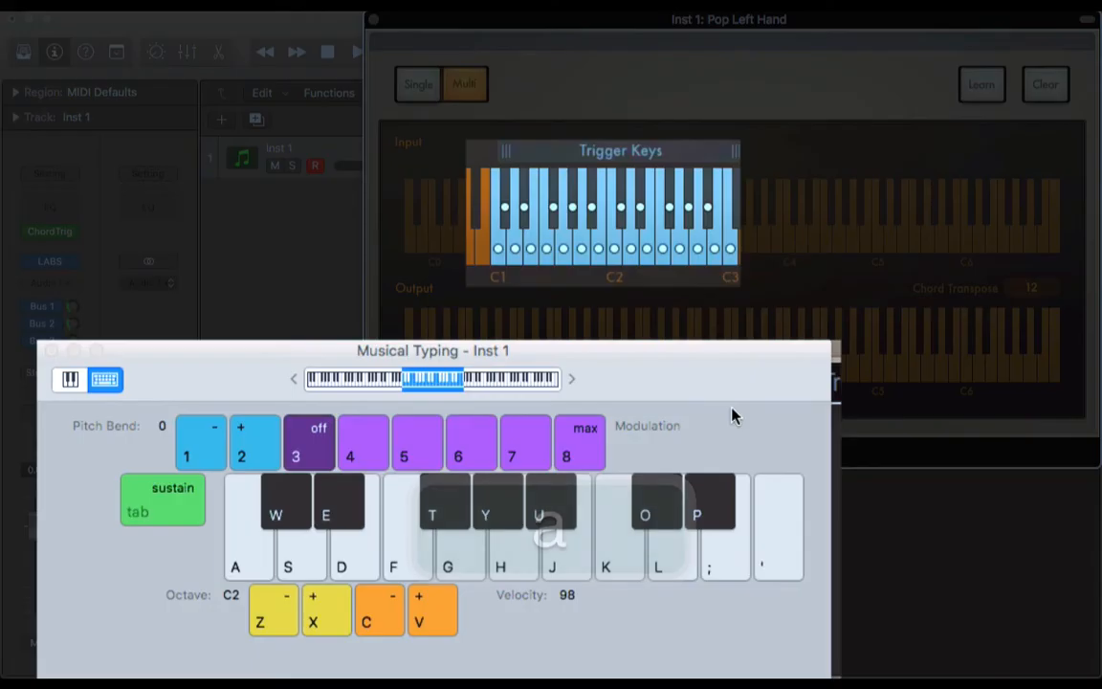
- Play C2, D2, E2, F2, G2, A2 and F2 with Musical Typing to hear the triggered chords
{"action": "key", "text": "a"}
{"action": "key", "text": "s"}
{"action": "key", "text": "d"}
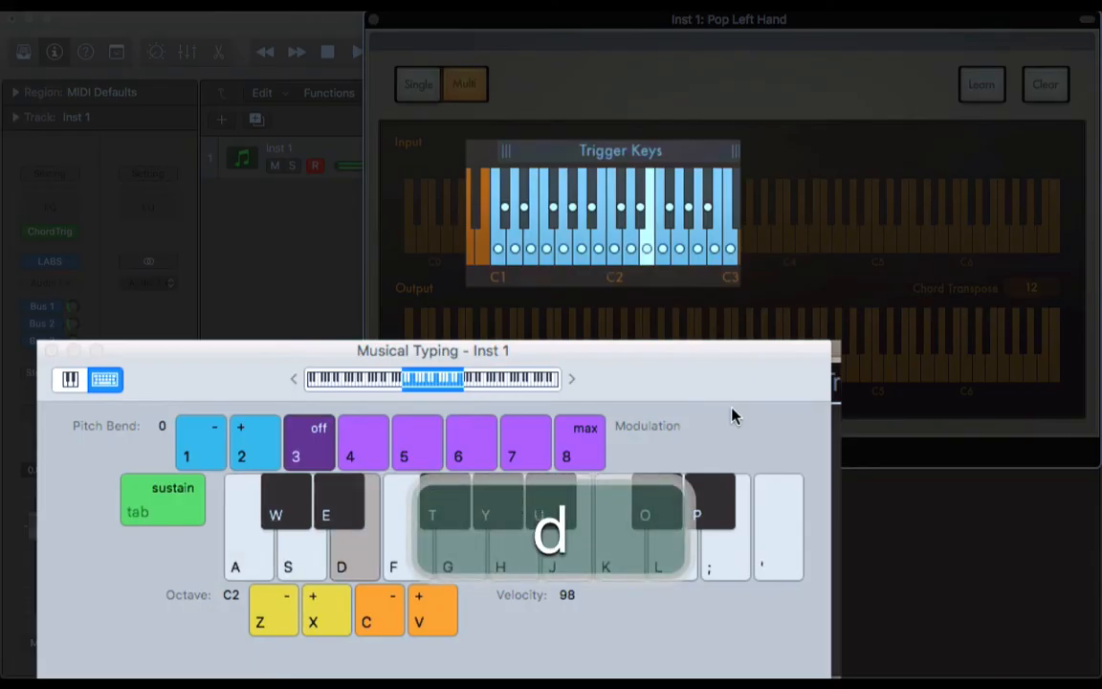
{"action": "key", "text": "f"}
{"action": "key", "text": "g"}
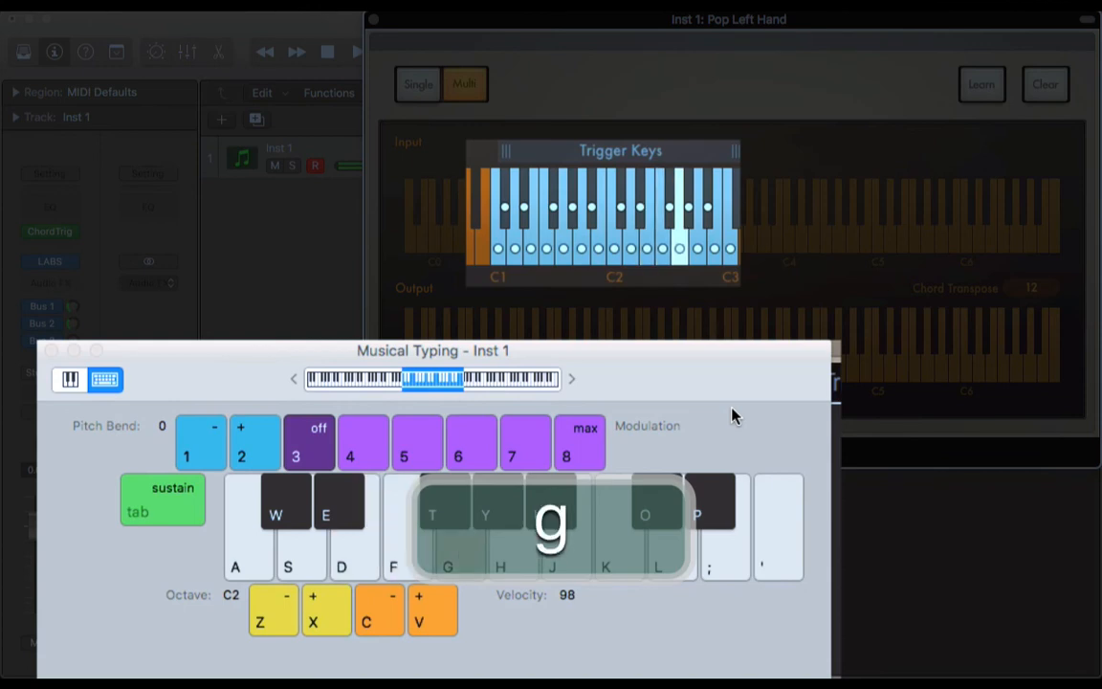
{"action": "key", "text": "h"}
{"action": "key", "text": "f"}
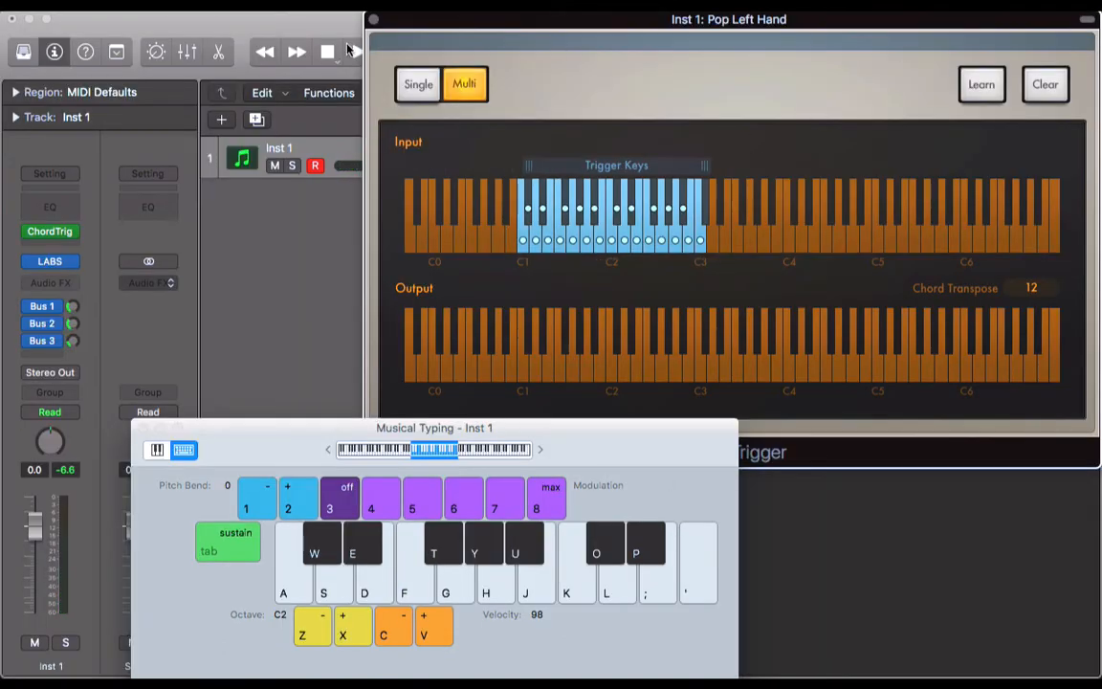
- Close the Chord Trigger window and delete the existing region on the Inst 1 track
{"action": "left_click", "coordinate": [373, 20]}
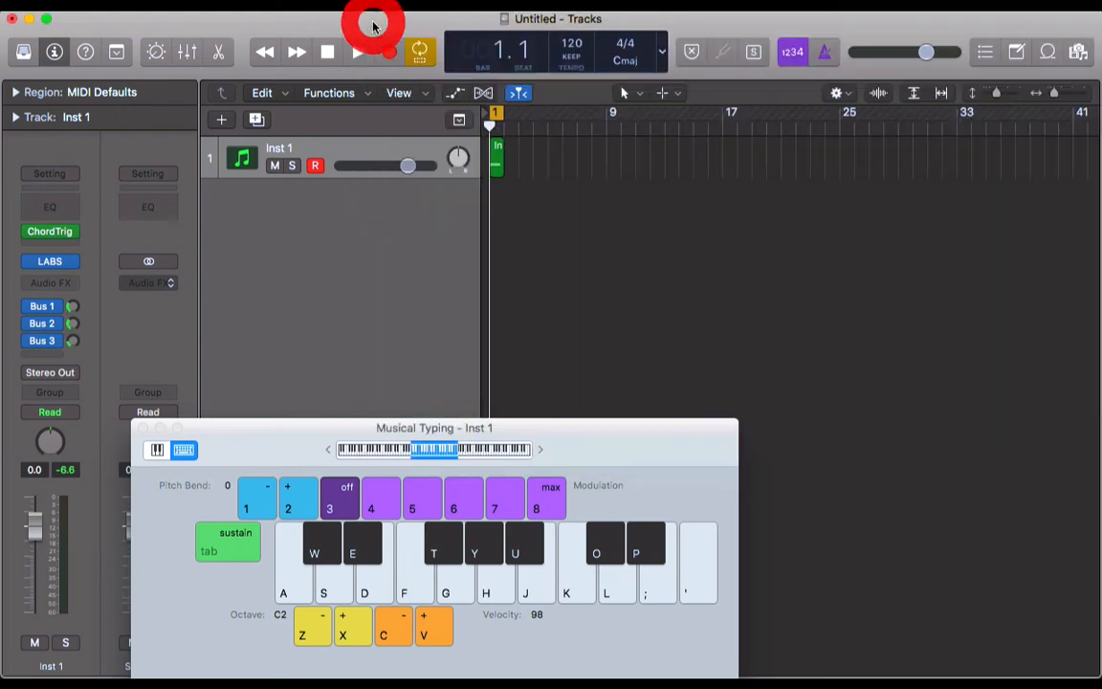
{"action": "left_click", "coordinate": [495, 156]}
{"action": "key", "text": "BackSpace"}
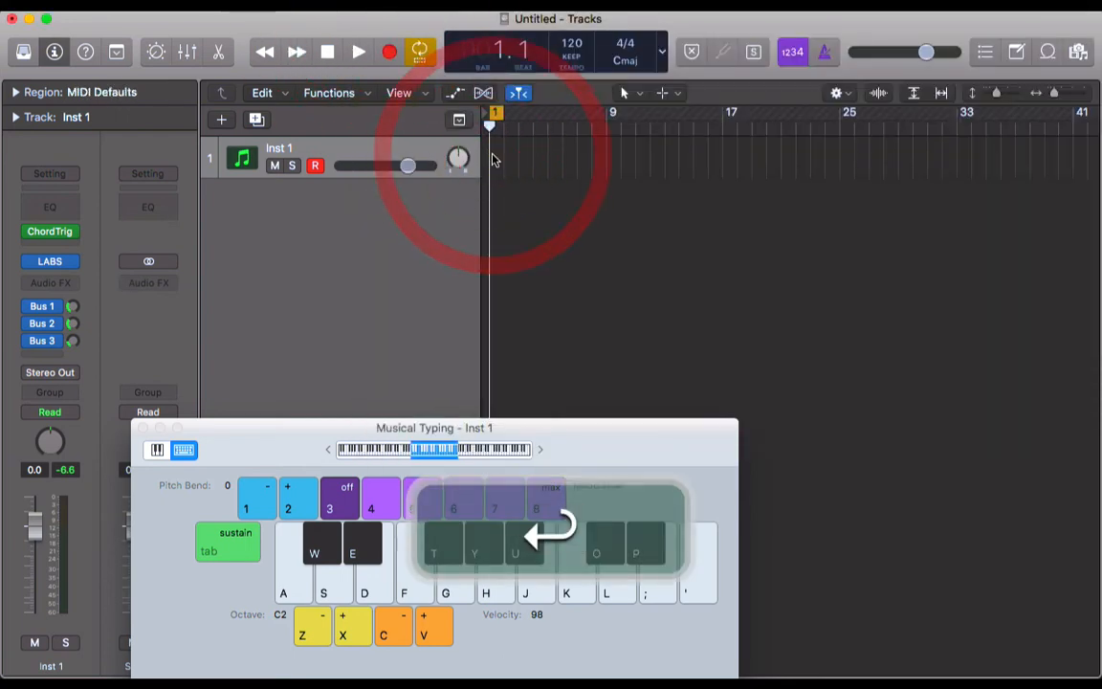
- Turn off the cycle area over bar 1 and return the playhead to the project start
{"action": "left_click_drag", "start_coordinate": [501, 113], "coordinate": [539, 120]}
{"action": "left_click", "coordinate": [529, 114]}
{"action": "key", "text": "Return"}
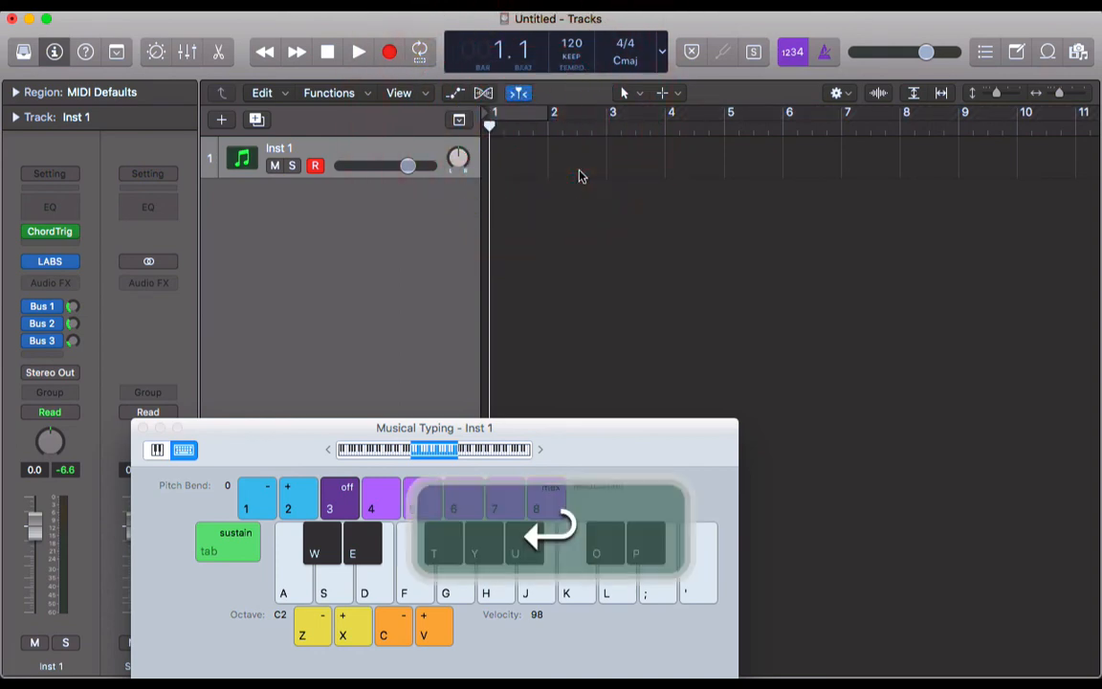
- Record C2, D2, E2, F2, G2, A2 and F2 on Inst 1 from bar 1 to bar 6, then rewind to the start
{"action": "key", "text": "r"}
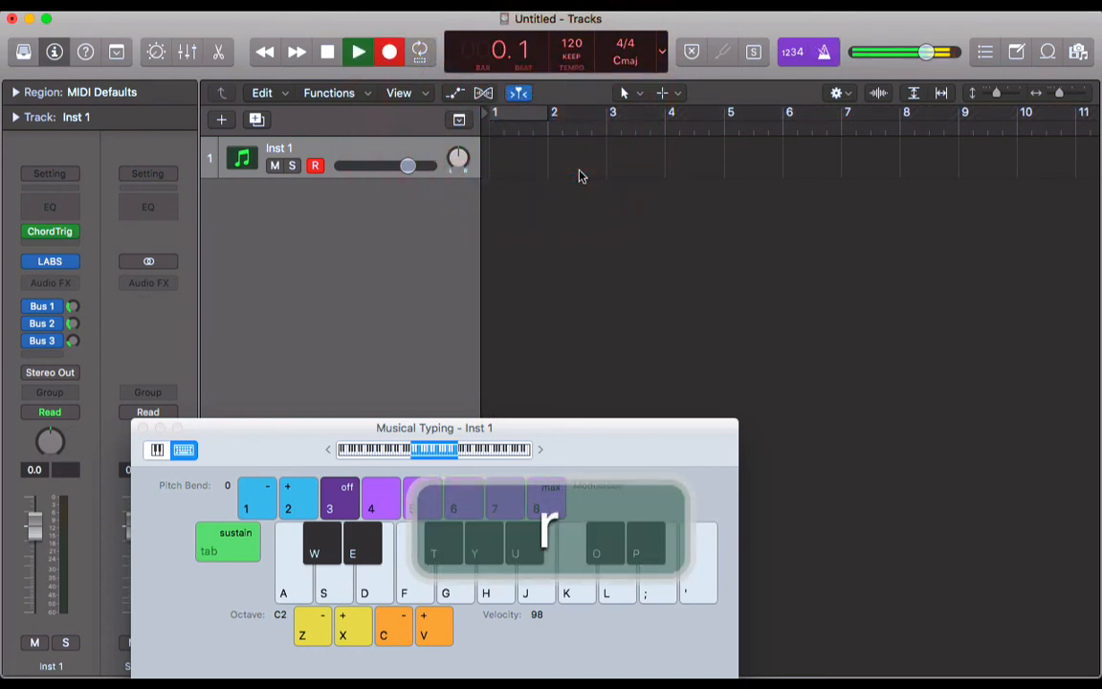
{"action": "key", "text": "a"}
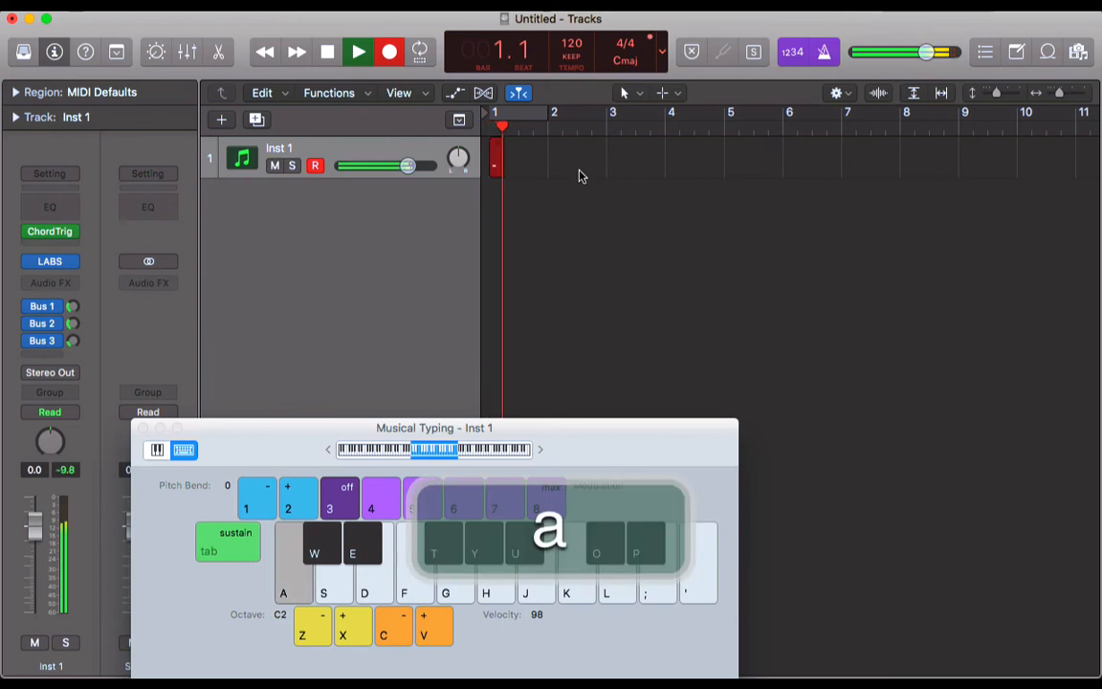
{"action": "key", "text": "s"}
{"action": "key", "text": "d"}
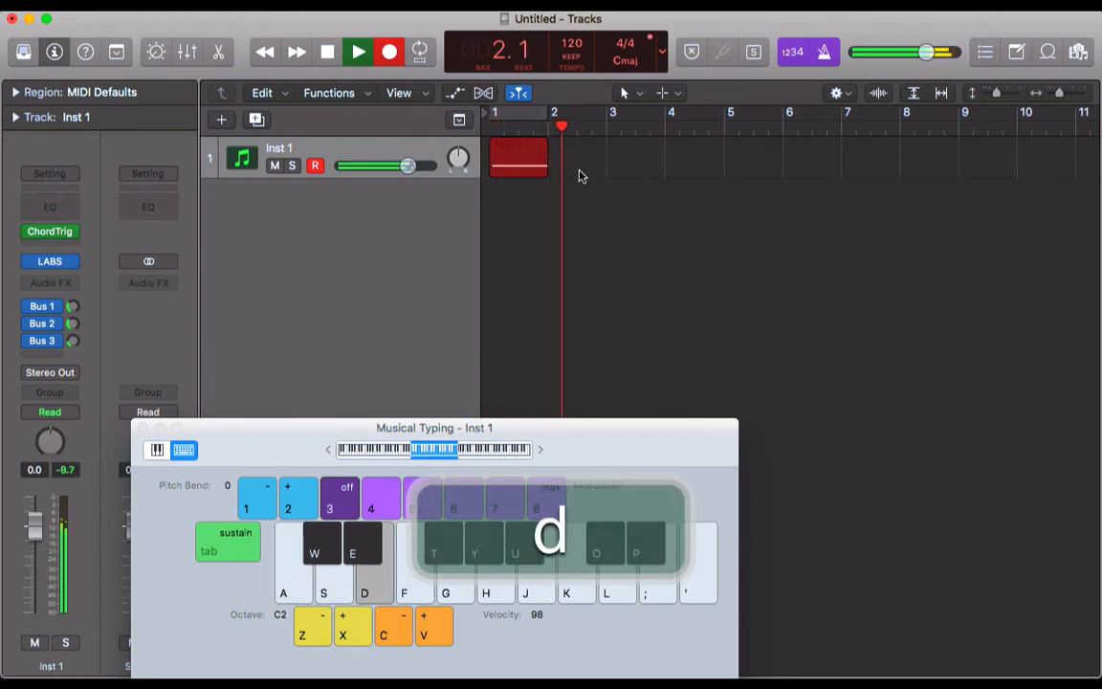
{"action": "key", "text": "f"}
{"action": "key", "text": "g"}
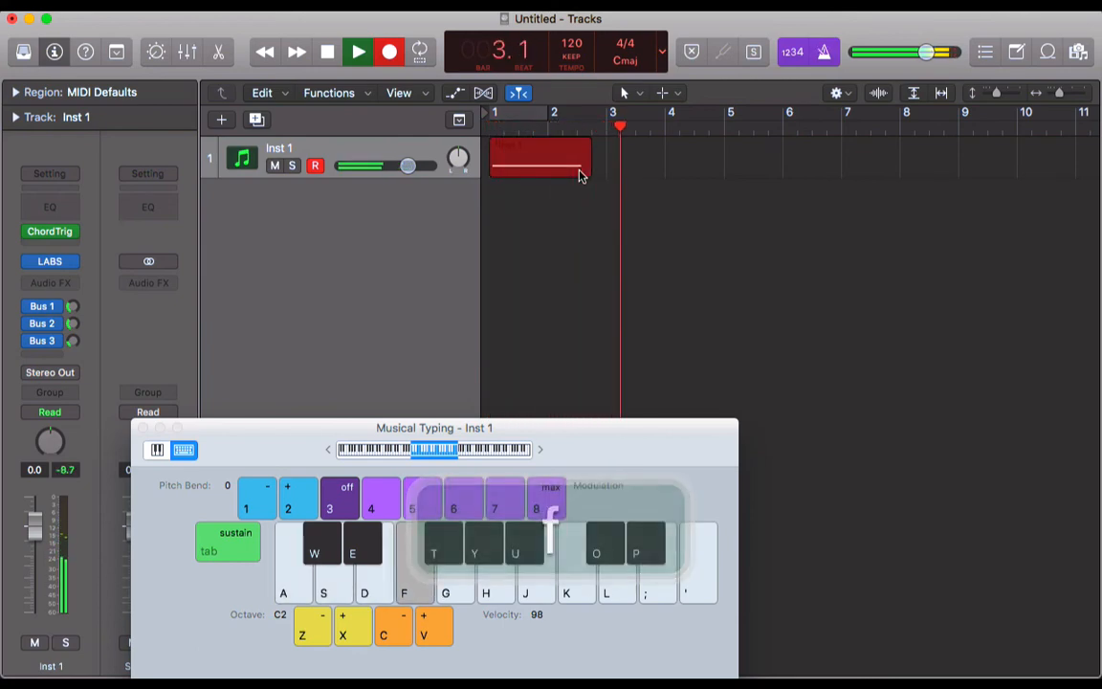
{"action": "key", "text": "h"}
{"action": "key", "text": "f"}
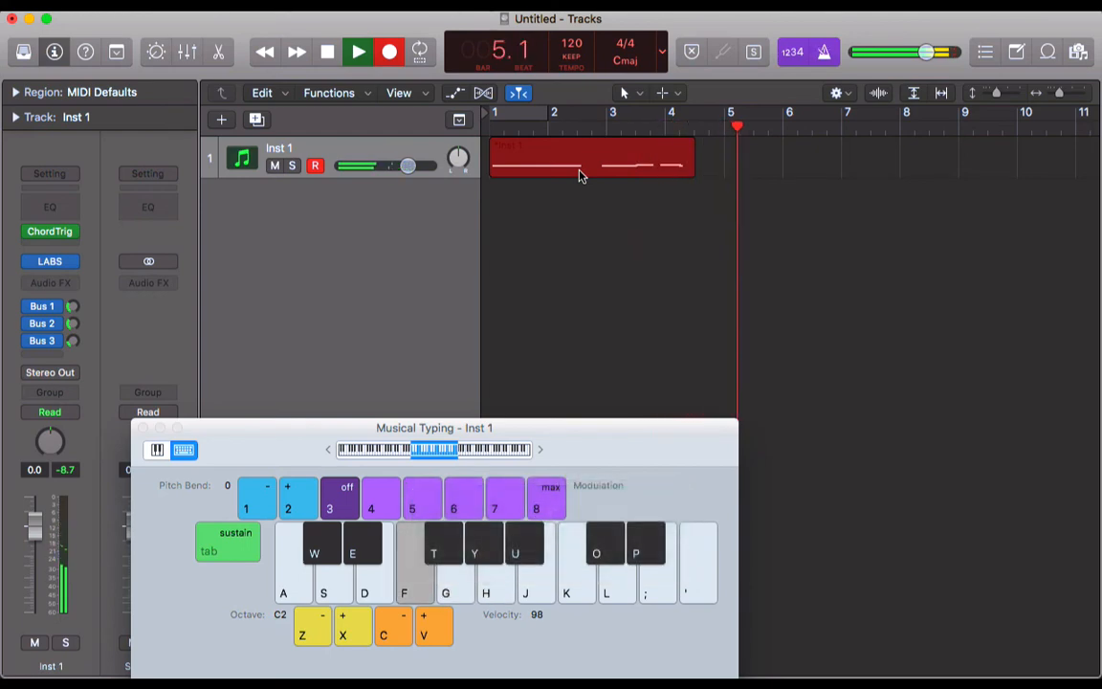
{"action": "key", "text": "space"}
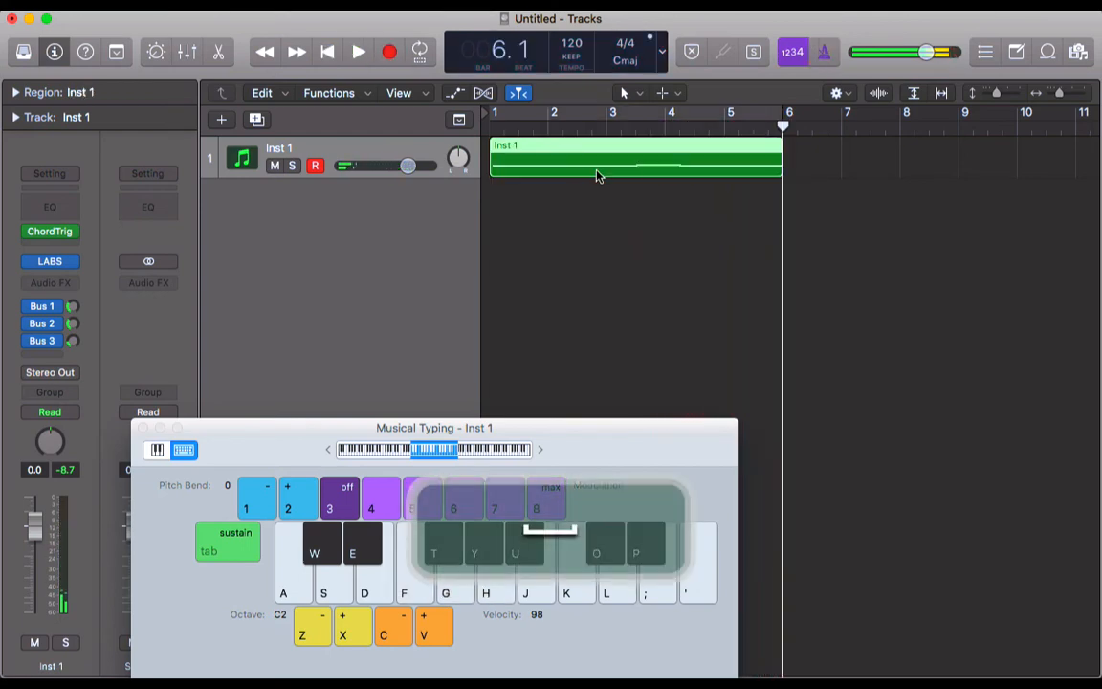
{"action": "key", "text": "Return"}
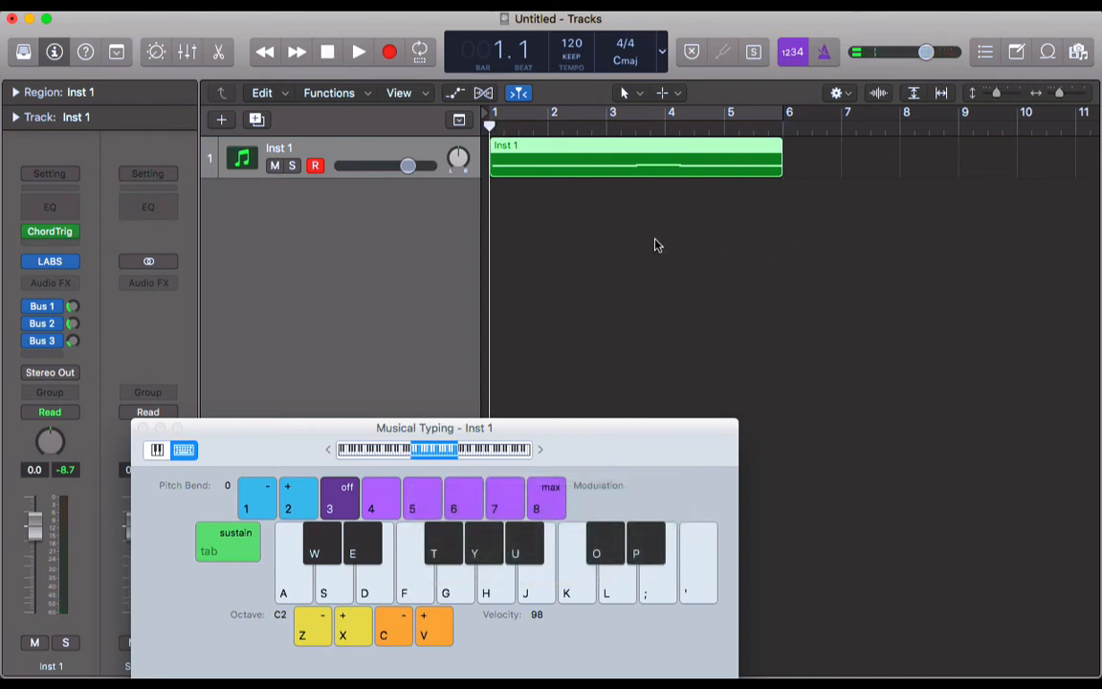
- Hide Musical Typing, open the recorded region in the piano roll and quantize all its notes to 1/16 Note
{"action": "key", "text": "e"}
{"action": "key", "text": "super+k"}
{"action": "key", "text": "super+e"}
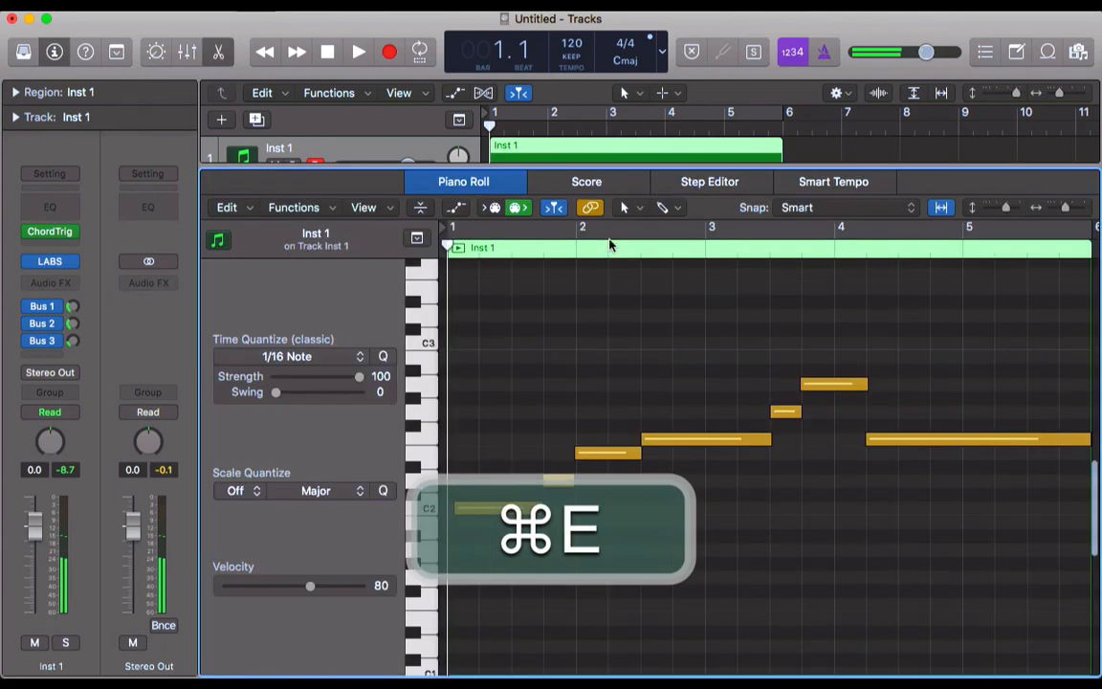
{"action": "key", "text": "super+a"}
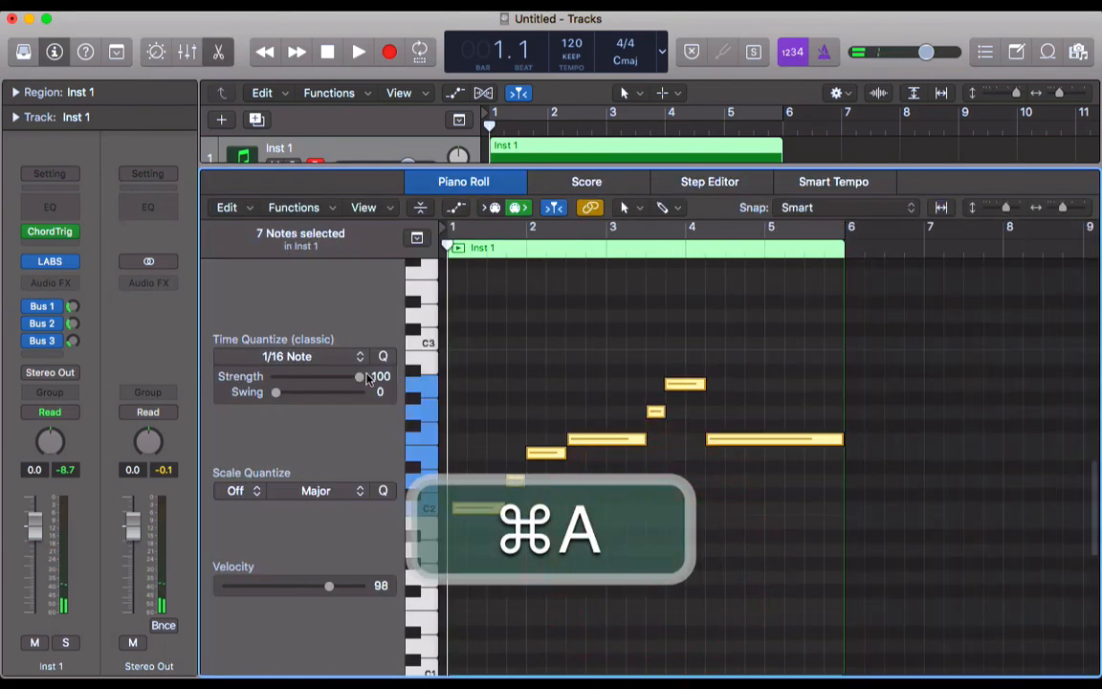
- Turn on the cycle over bars 1 to 6 and play the region through Chord Trigger
{"action": "key", "text": "c"}
{"action": "key", "text": "space"}
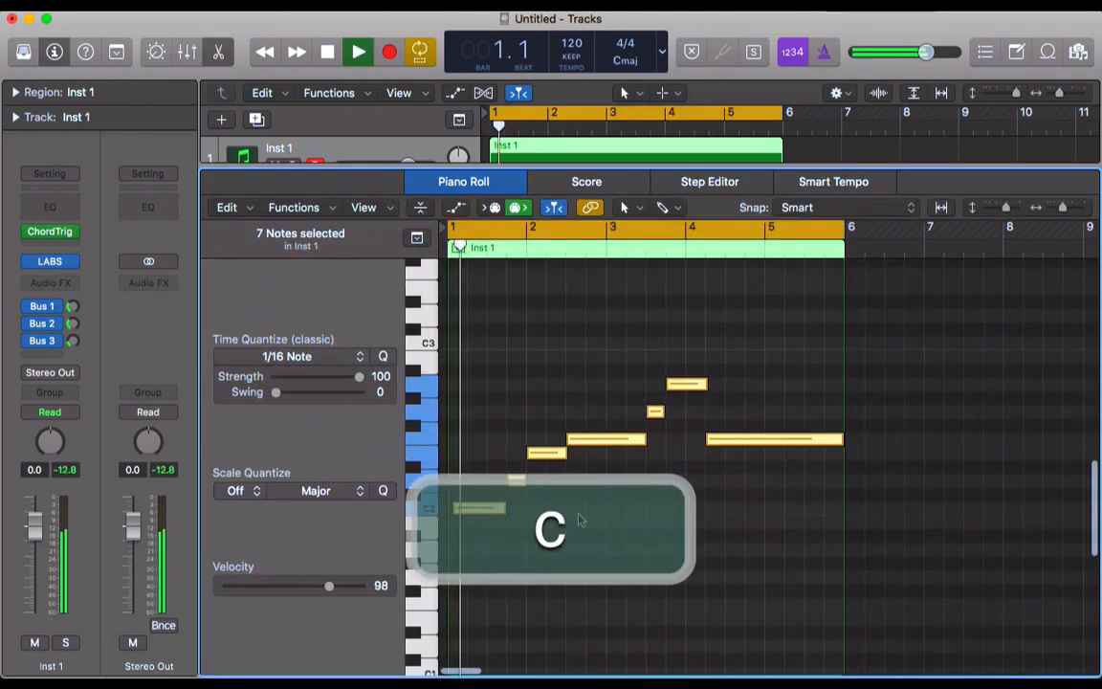
{"action": "scroll", "coordinate": [580, 520], "scroll_direction": "up", "scroll_amount": 5}
{"action": "scroll", "coordinate": [598, 526], "scroll_direction": "down", "scroll_amount": 5}
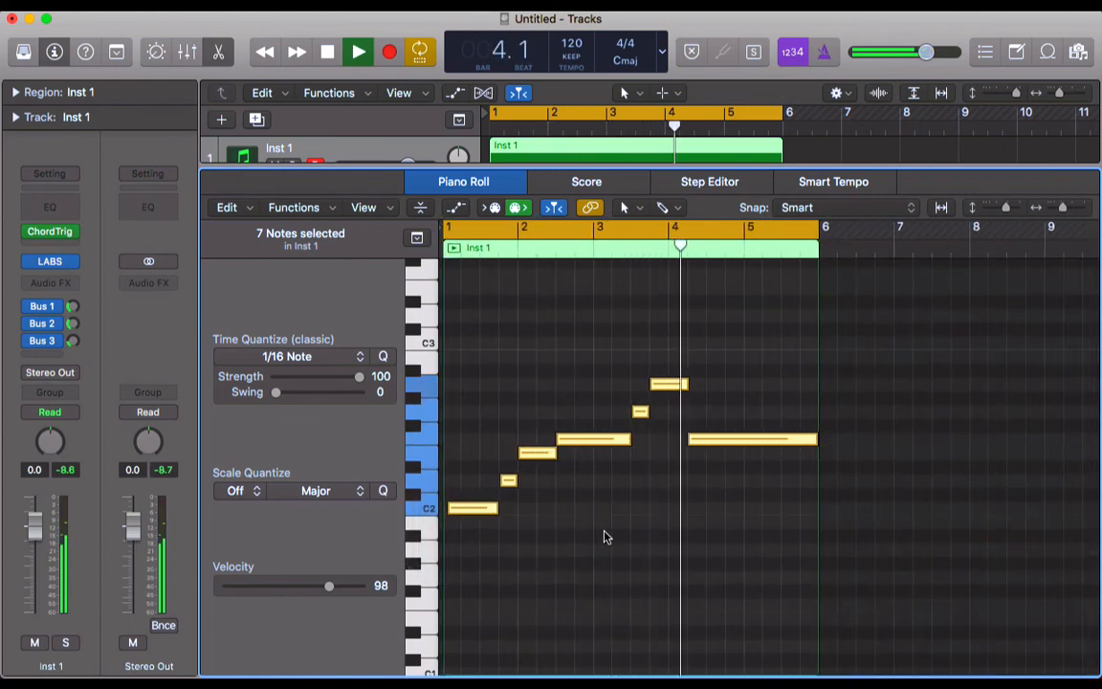
{"action": "key", "text": "space"}
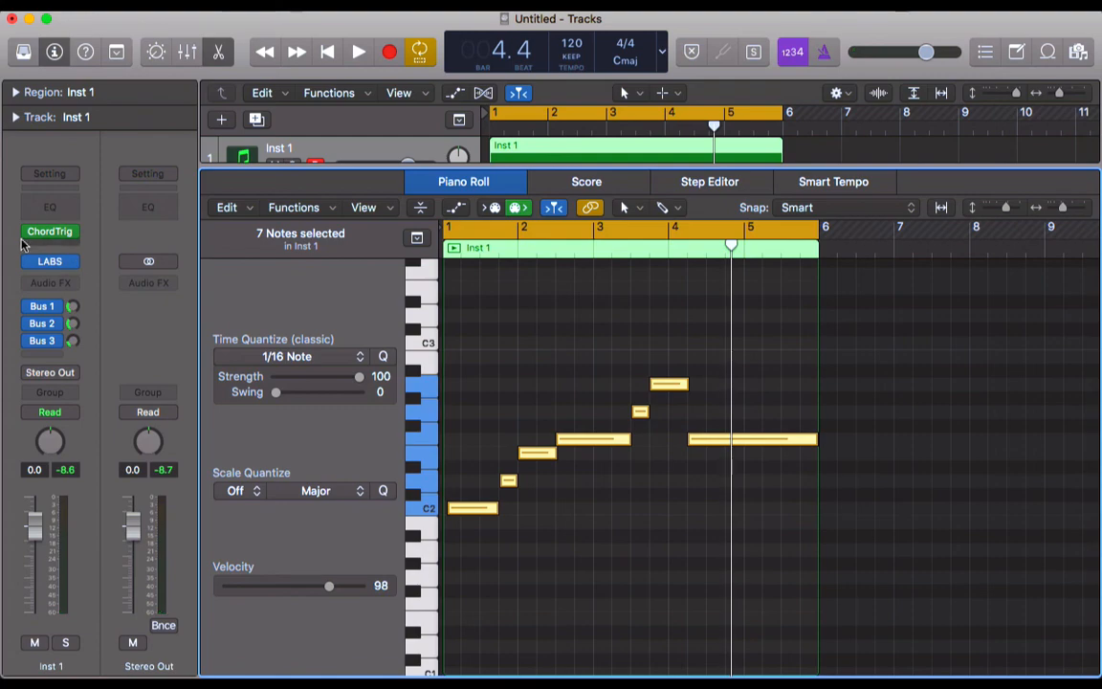
- Compare the region's playback with Chord Trigger bypassed and with it switched back on
{"action": "mouse_move", "coordinate": [30, 235]}
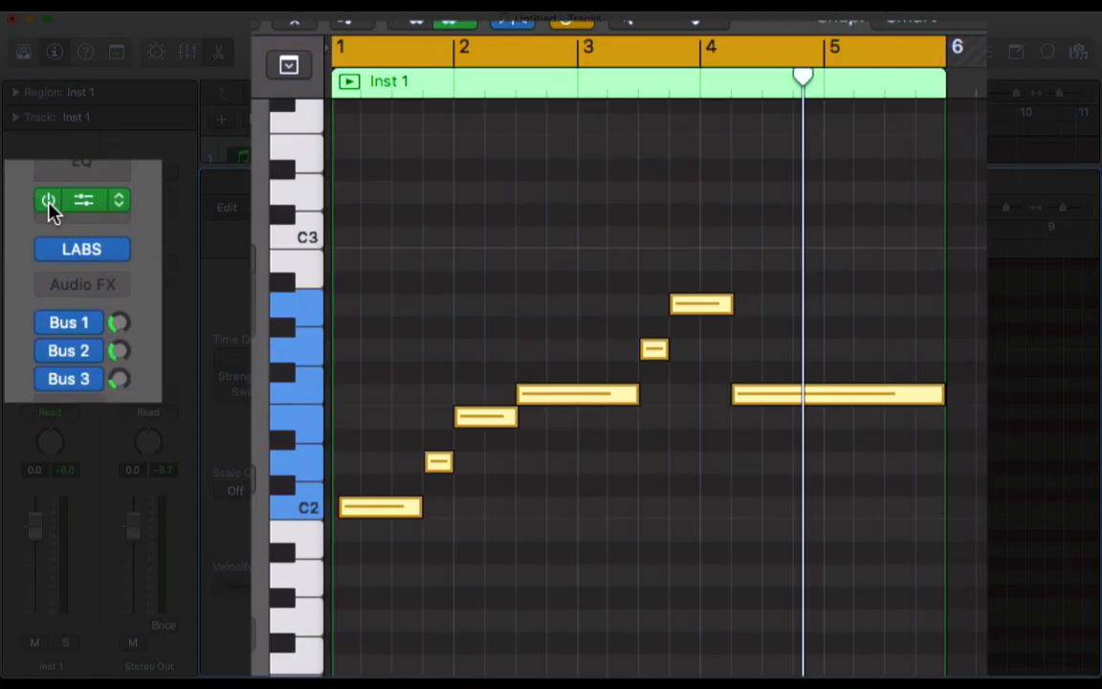
{"action": "left_click", "coordinate": [29, 232]}
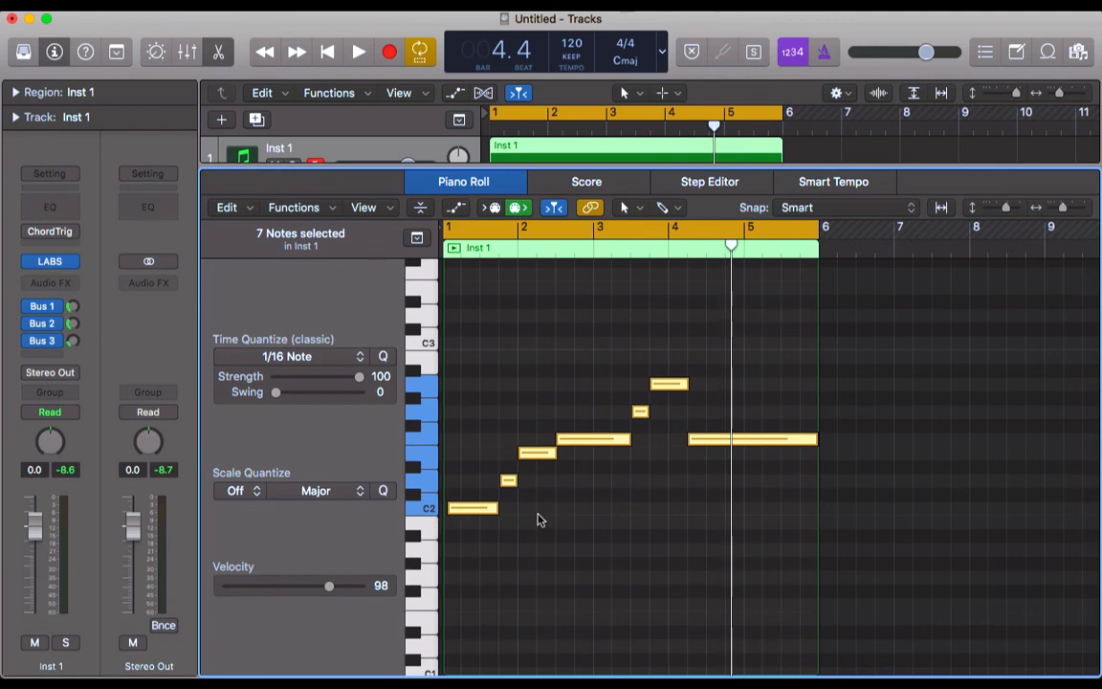
{"action": "left_click", "coordinate": [512, 519]}
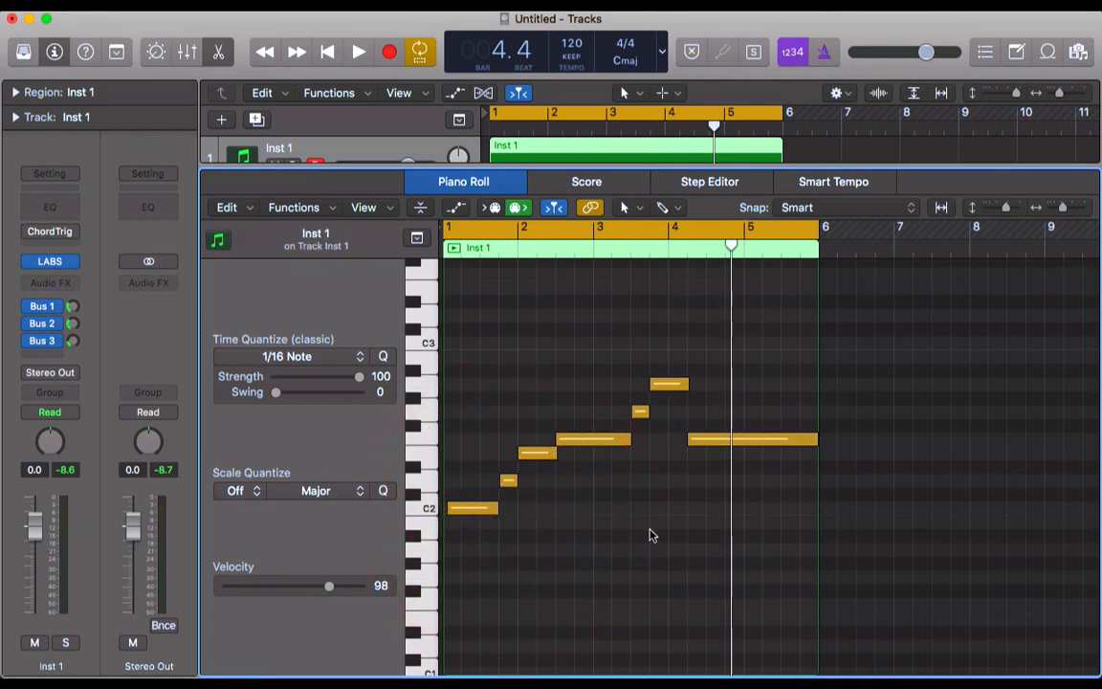
{"action": "key", "text": "space"}
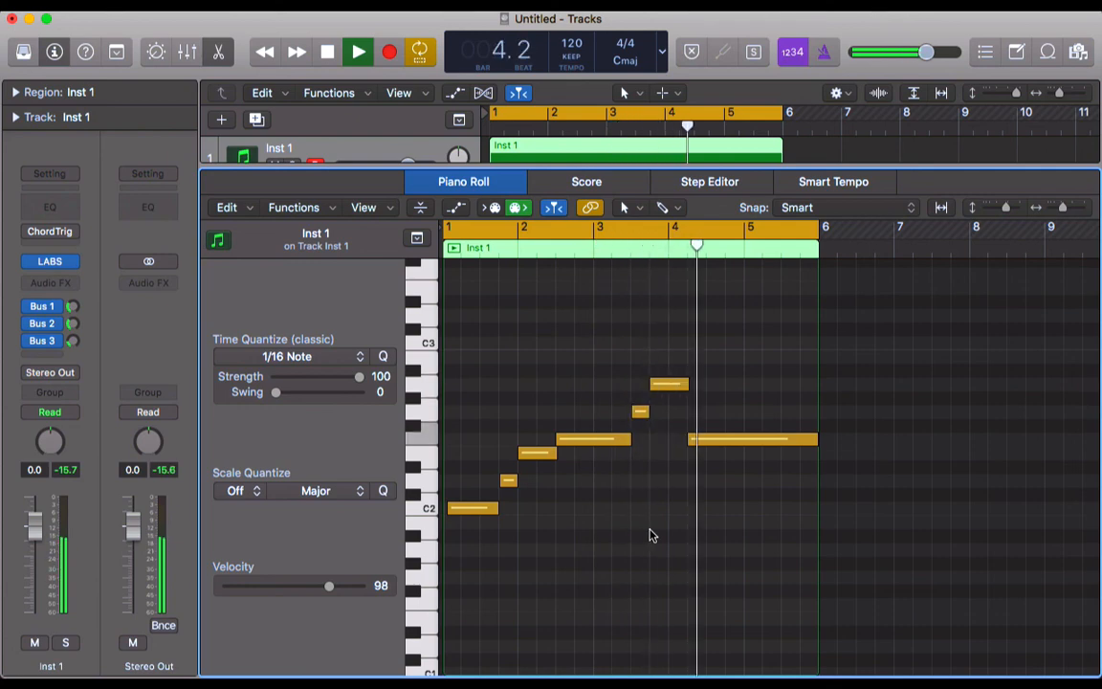
{"action": "key", "text": "space"}
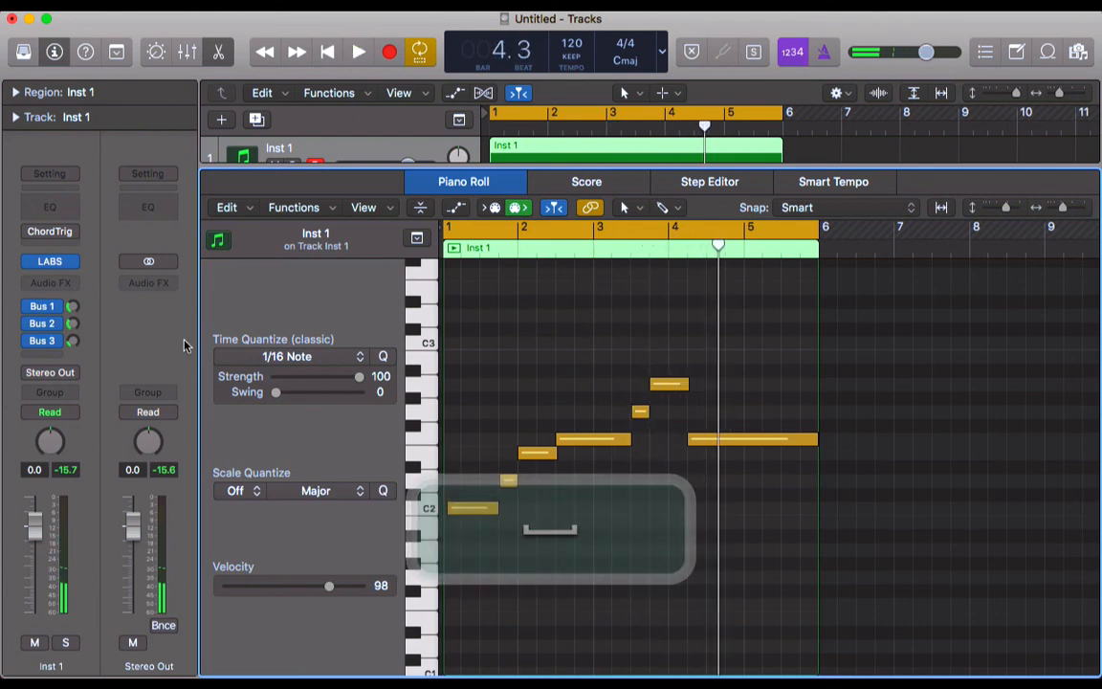
{"action": "key", "text": "space"}
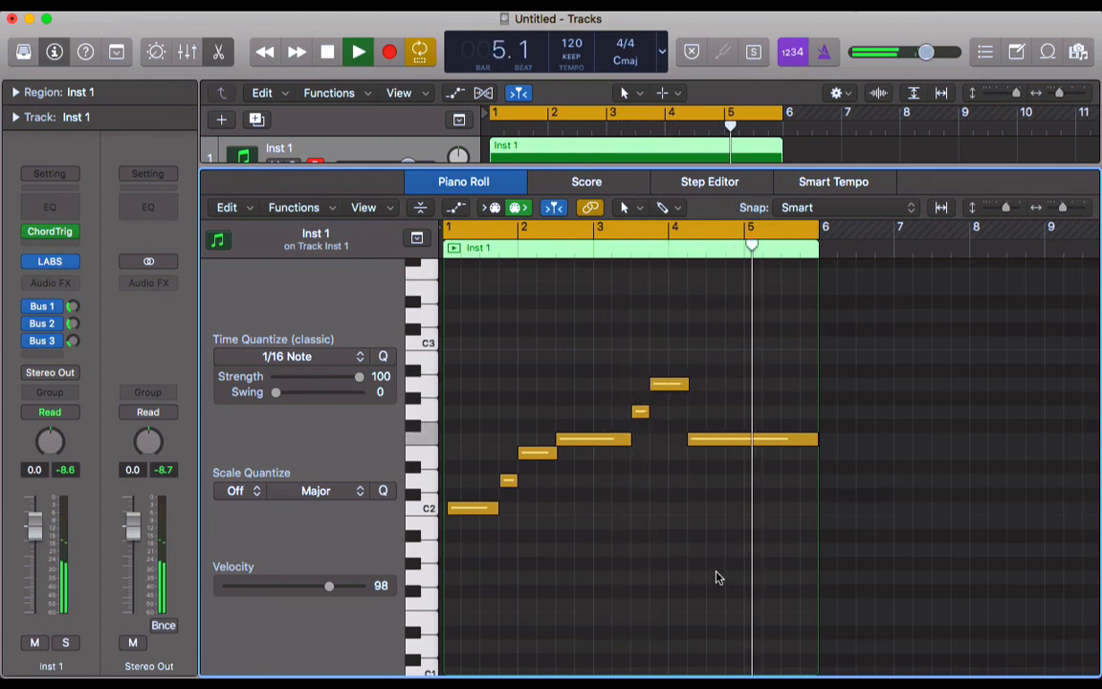
- Stop playback of the region and close the piano roll editor
{"action": "key", "text": "space"}
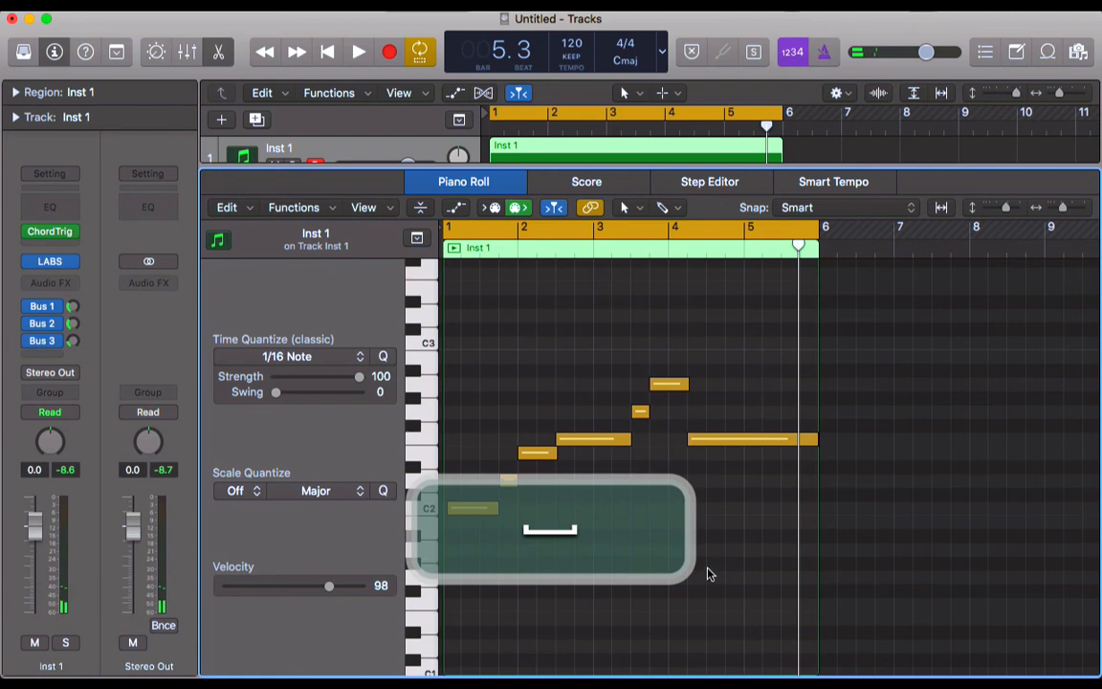
{"action": "key", "text": "e"}
- Reveal the preset controls in Chord Trigger's plug-in window, examine the Multi preset categories without choosing one, and close the plug-in
{"action": "left_click", "coordinate": [55, 239]}
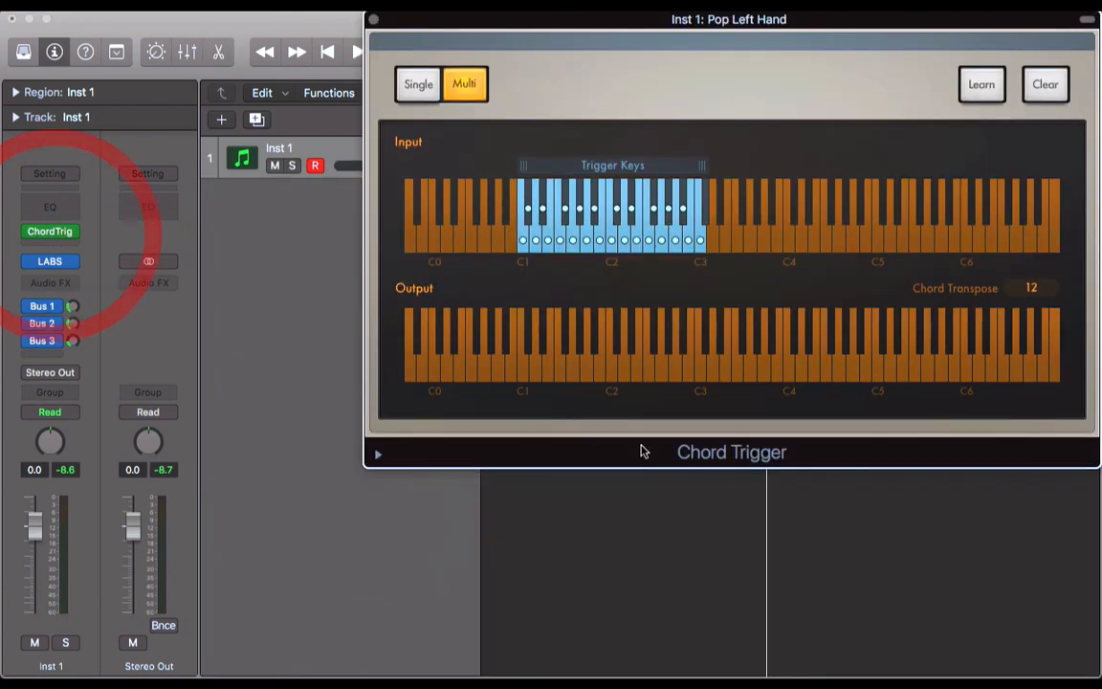
{"action": "left_click", "coordinate": [1089, 19]}
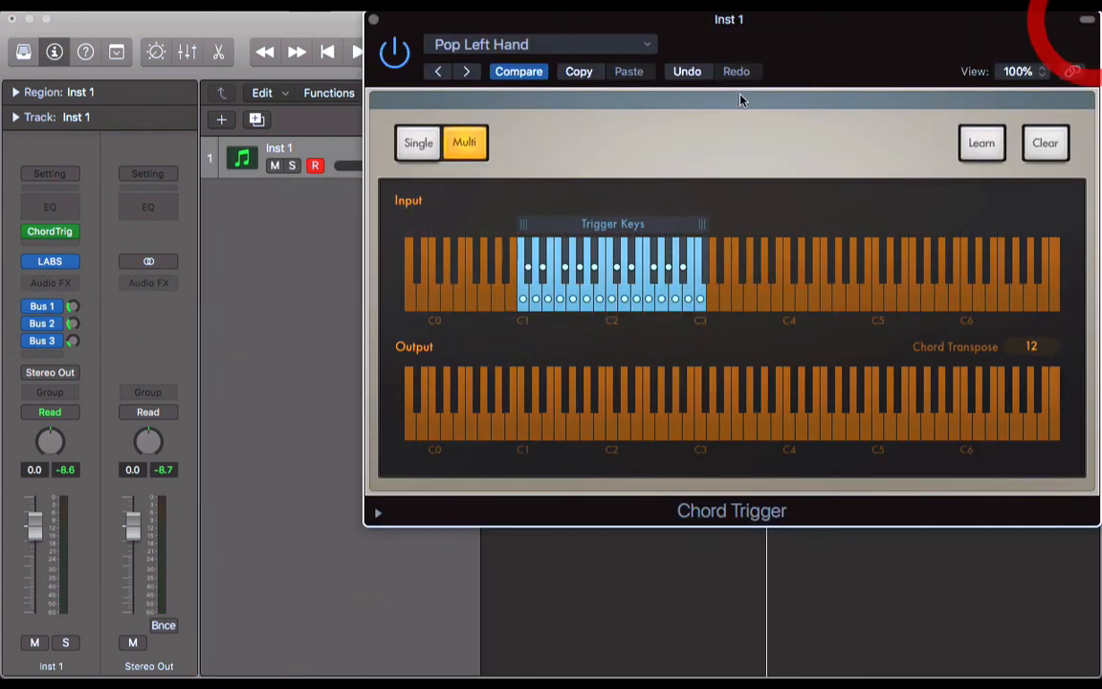
{"action": "left_click", "coordinate": [654, 43]}
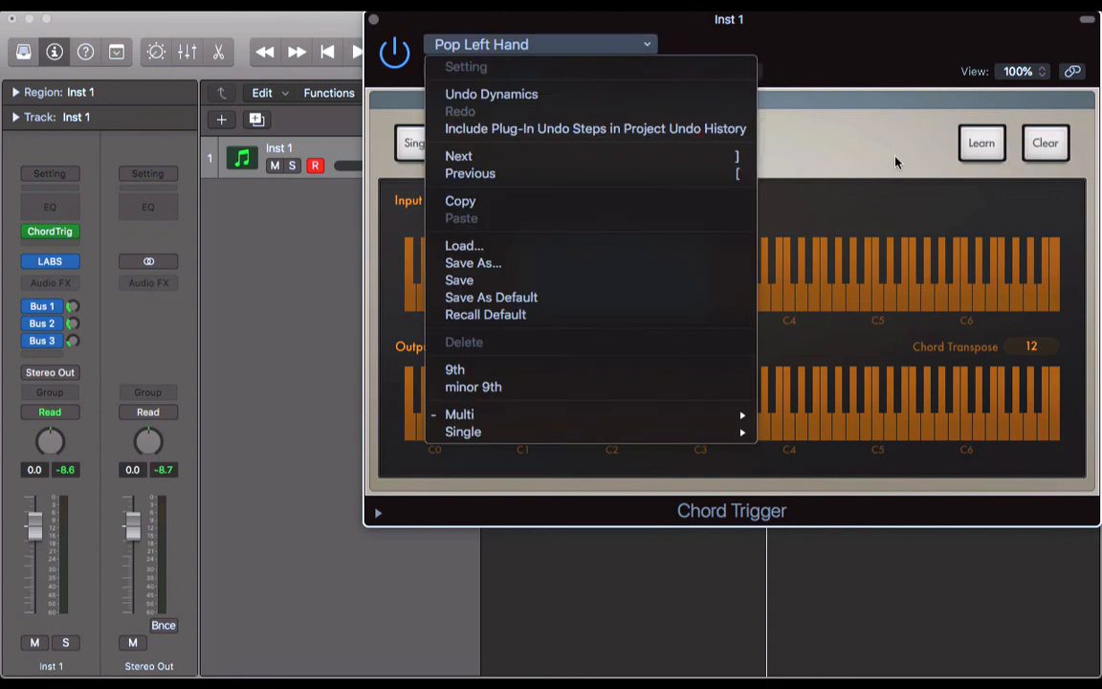
{"action": "mouse_move", "coordinate": [695, 421]}
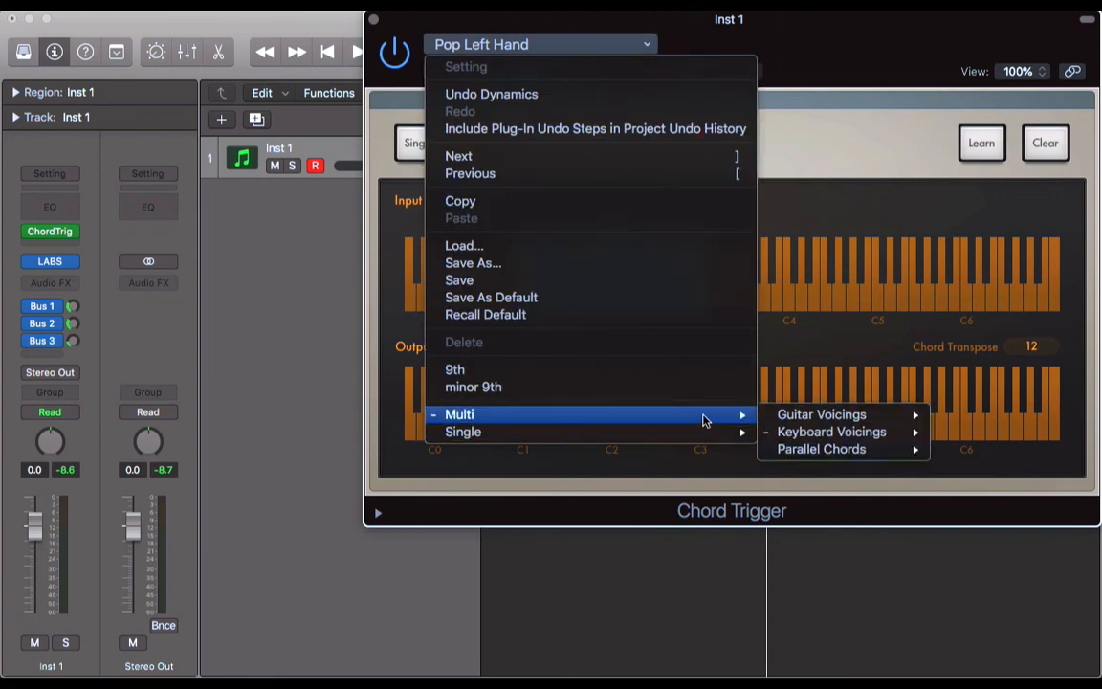
{"action": "left_click", "coordinate": [827, 138]}
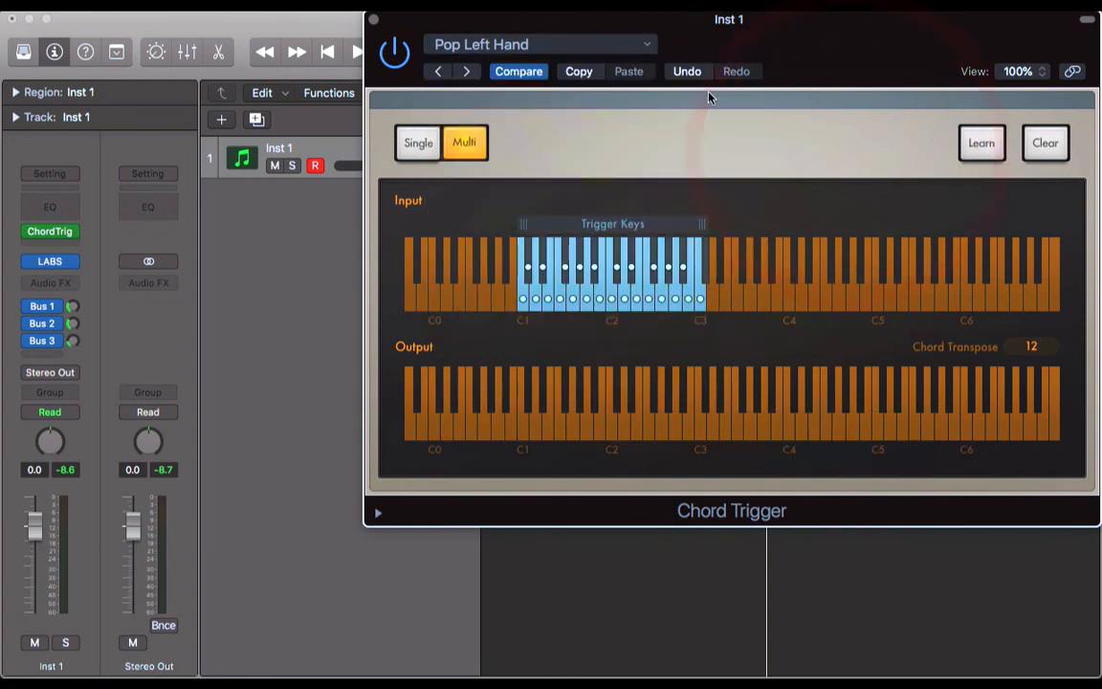
{"action": "left_click", "coordinate": [374, 21]}
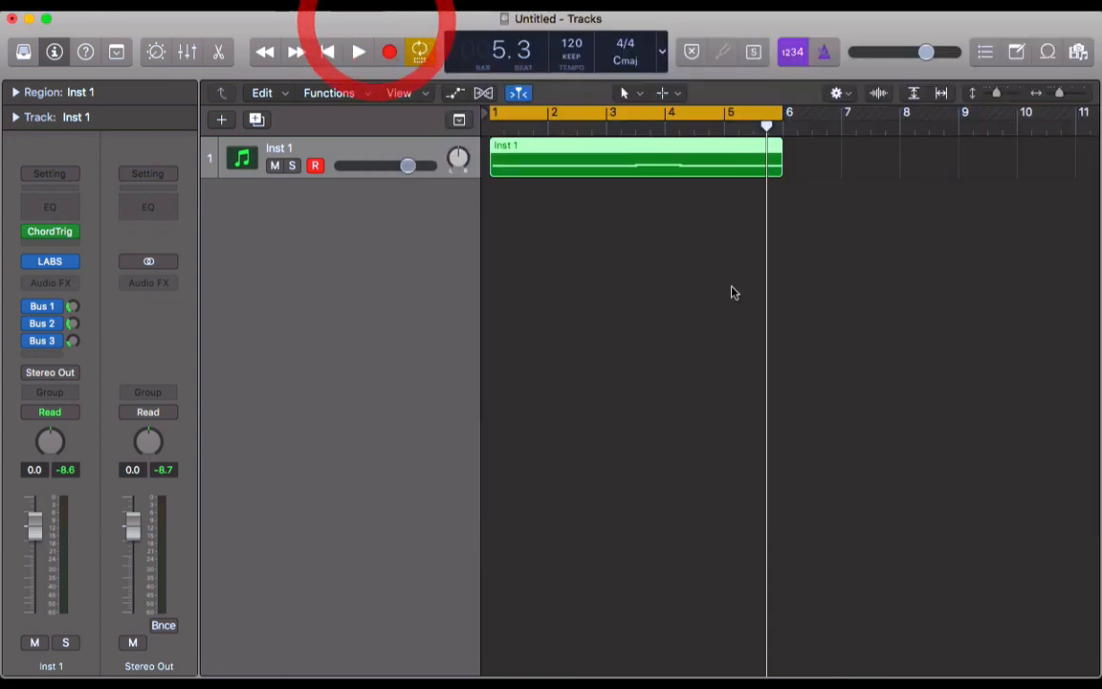